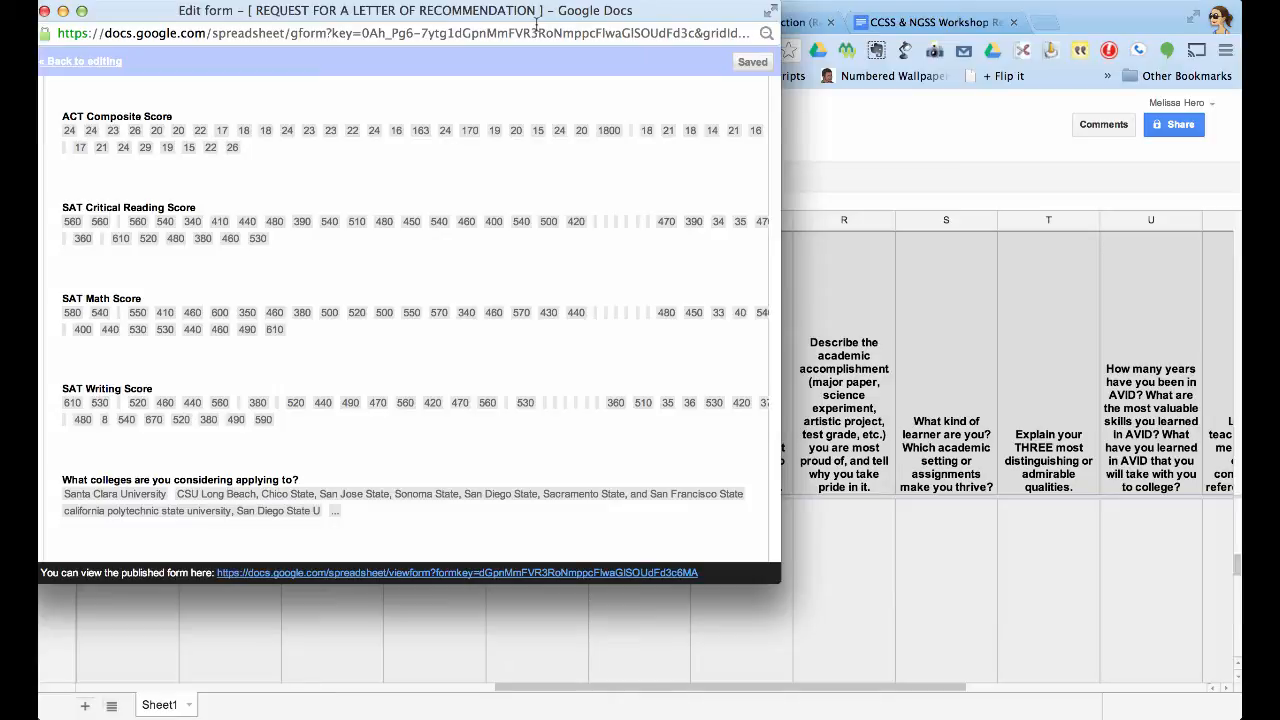
Scroll through the Edit form summary and close its window to return to the spreadsheet.
scroll(427, 204, "down", 5)
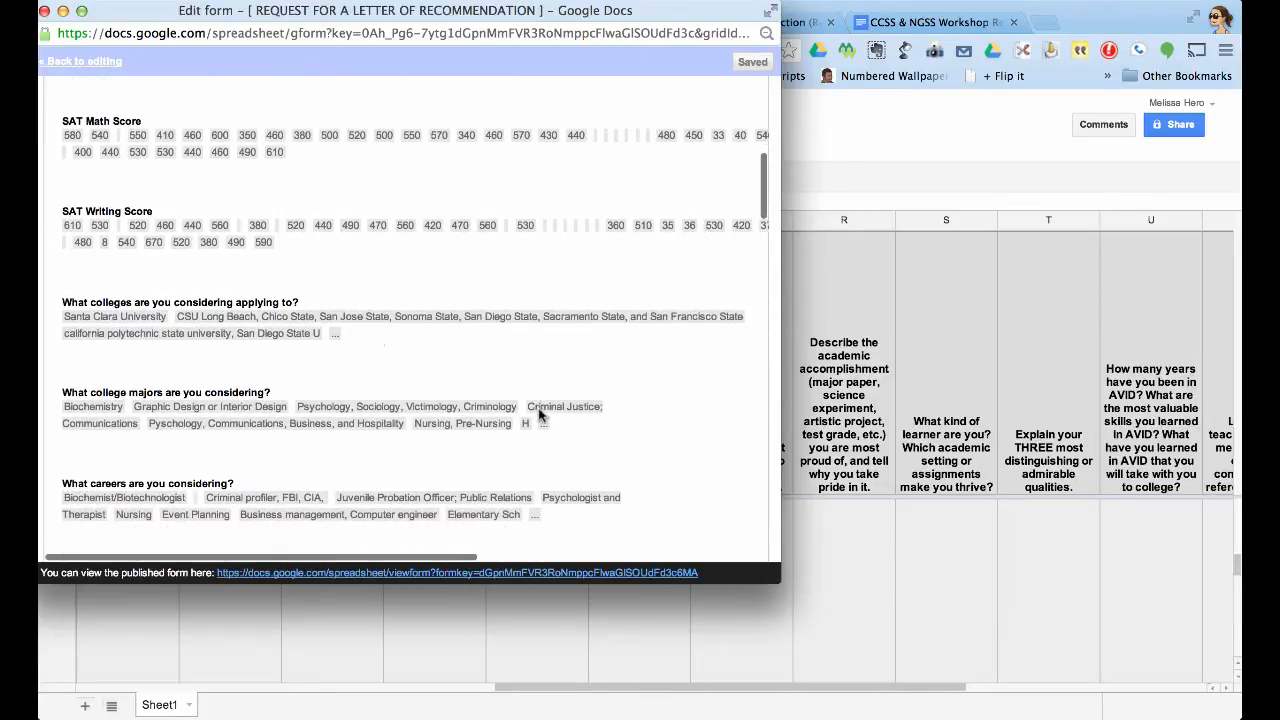
key("super+w")
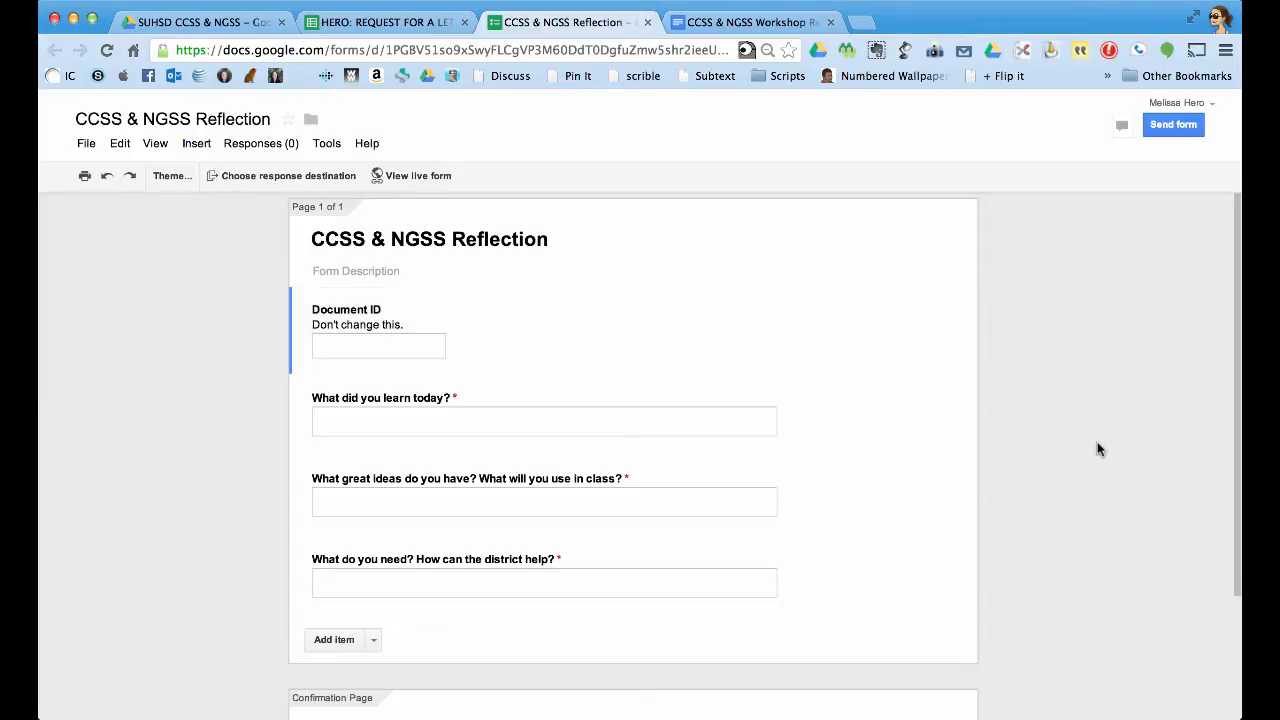
Send form responses to a new spreadsheet, then switch to the CCSS & NGSS Workshop Reflection document.
left_click(341, 177)
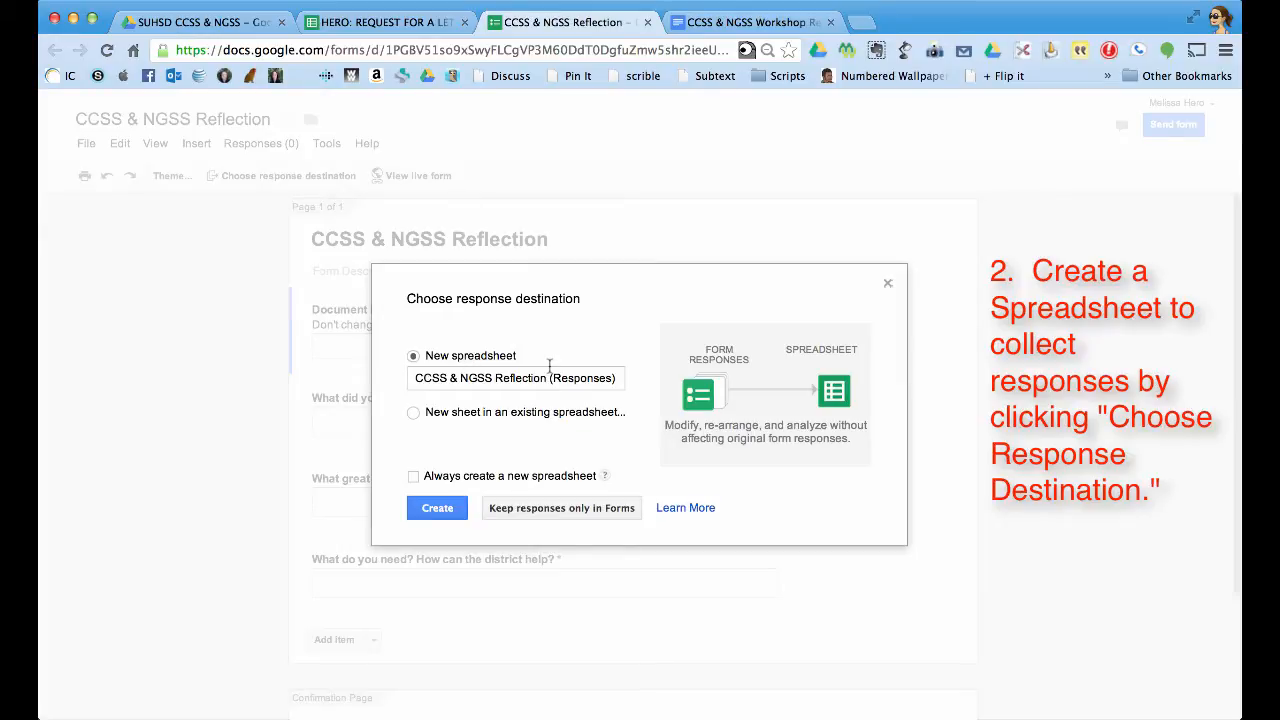
left_click(437, 508)
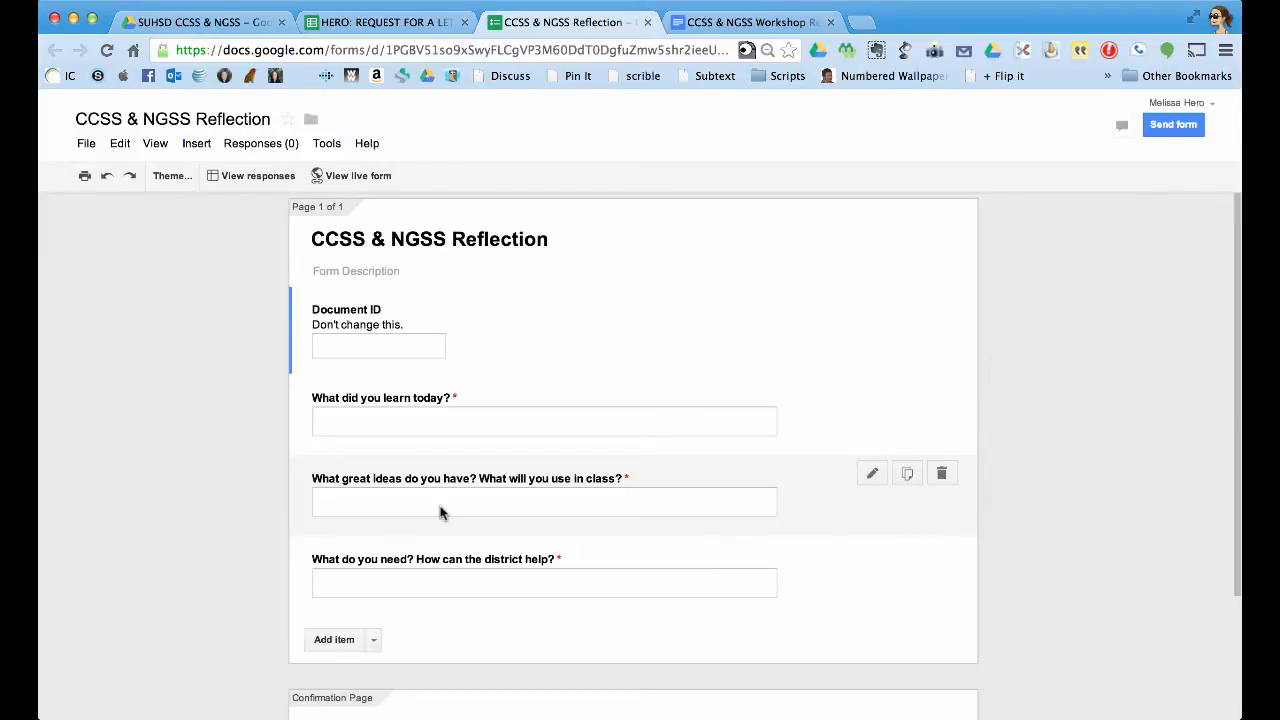
left_click(742, 22)
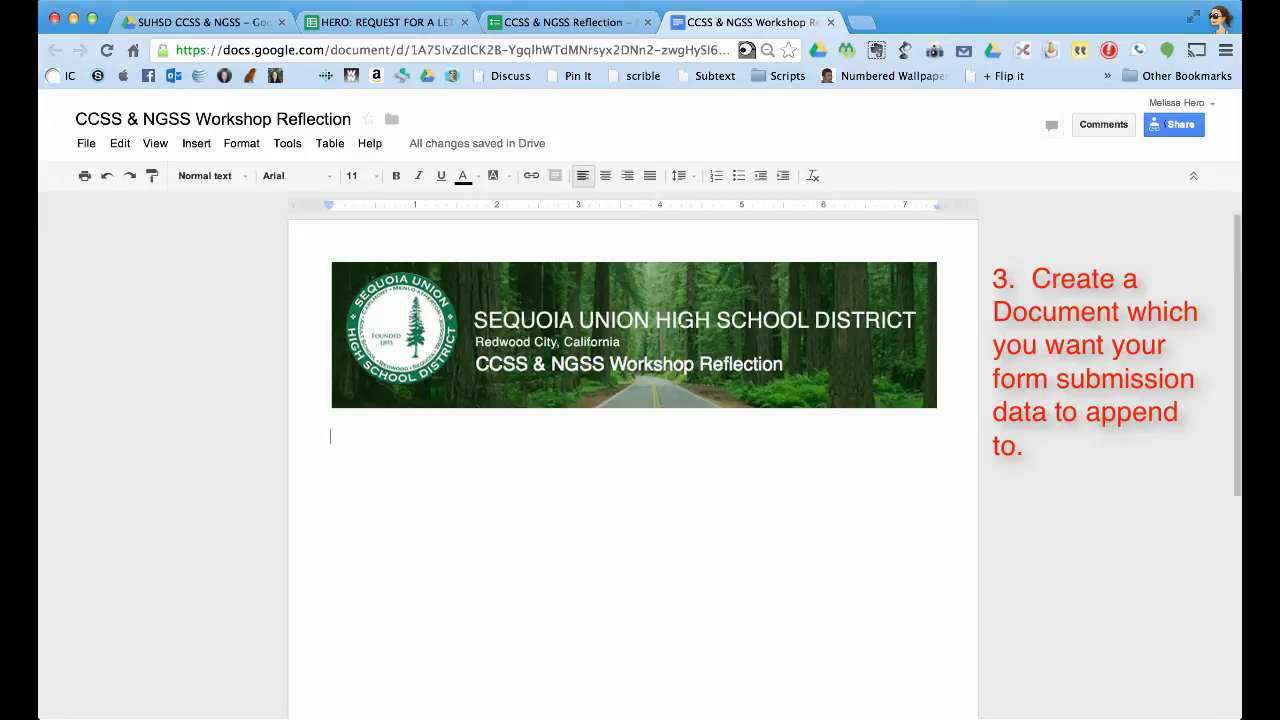
Place the cursor on the empty line below the banner in the reflection document.
left_click(526, 431)
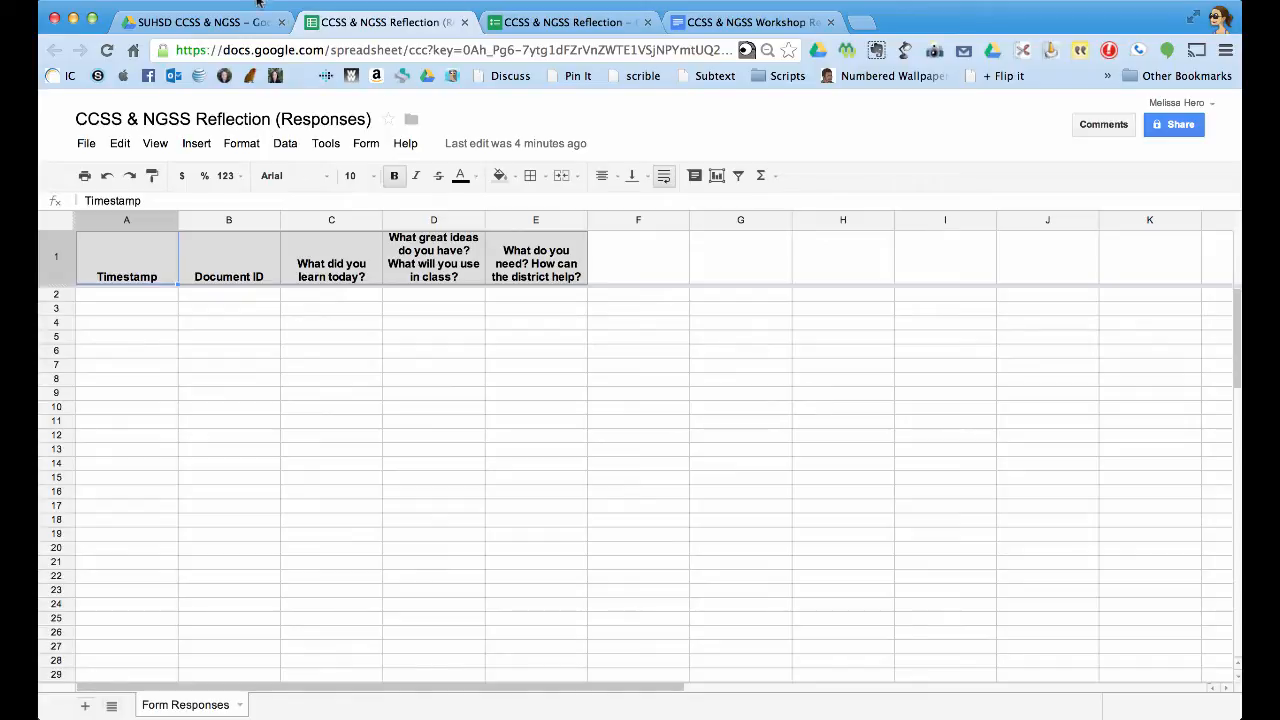
Install docAppender from the Script gallery and grant it authorization and the requested permissions.
left_click(325, 143)
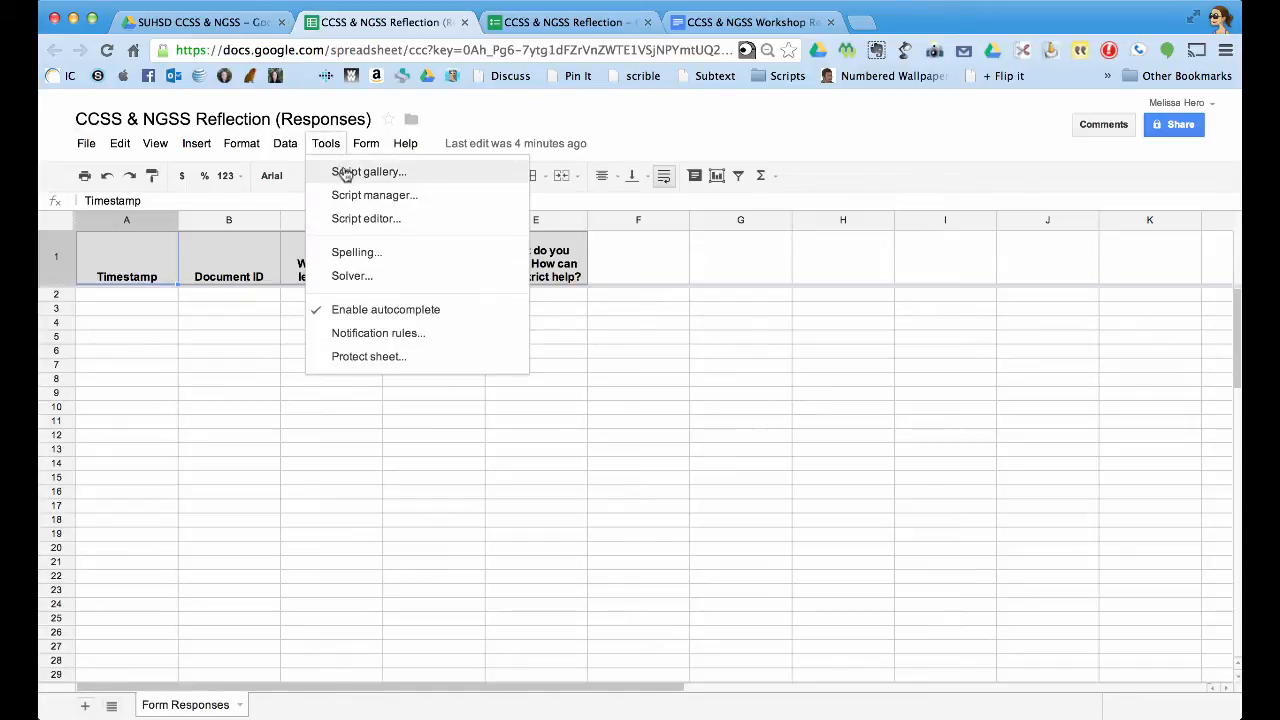
left_click(343, 167)
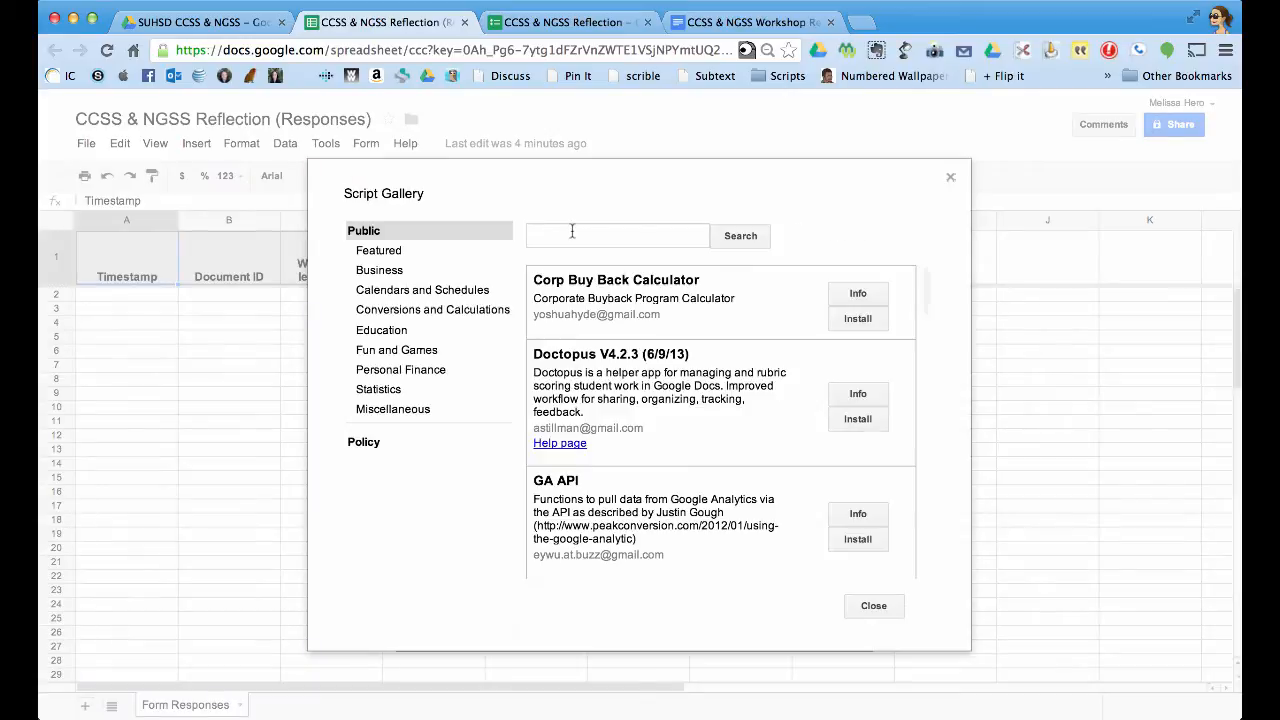
left_click(572, 233)
type("docappender")
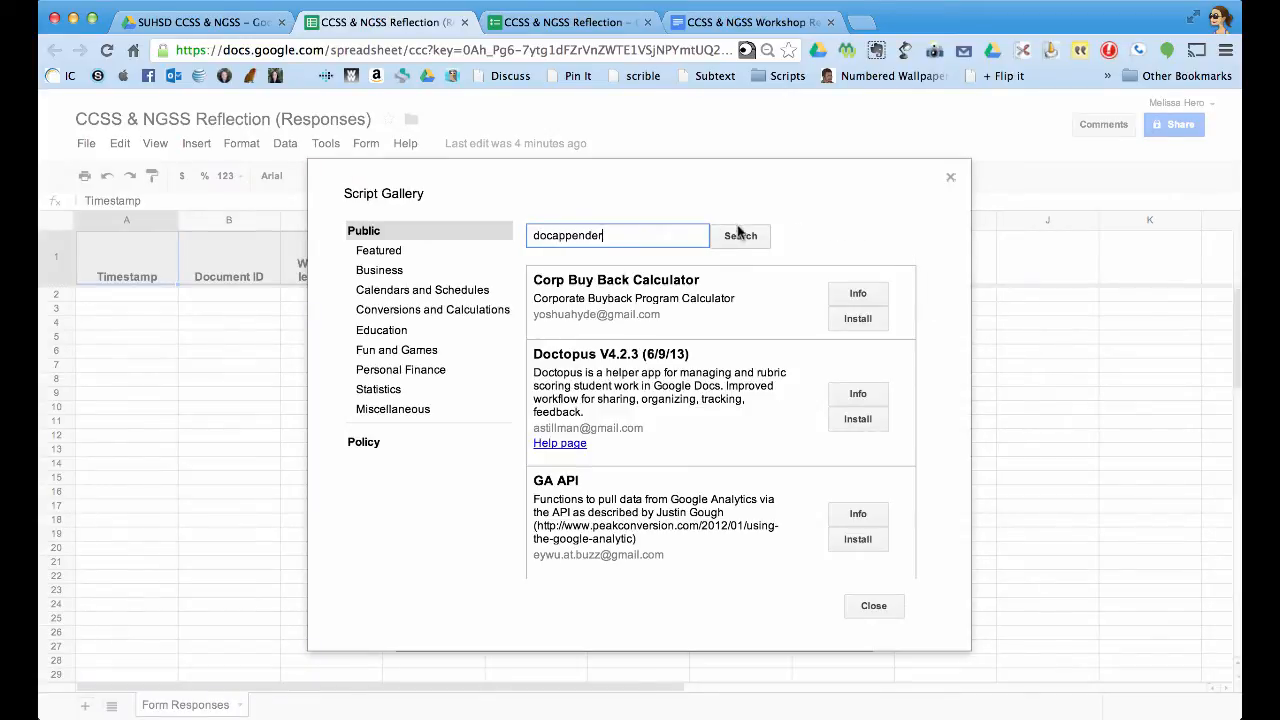
left_click(741, 236)
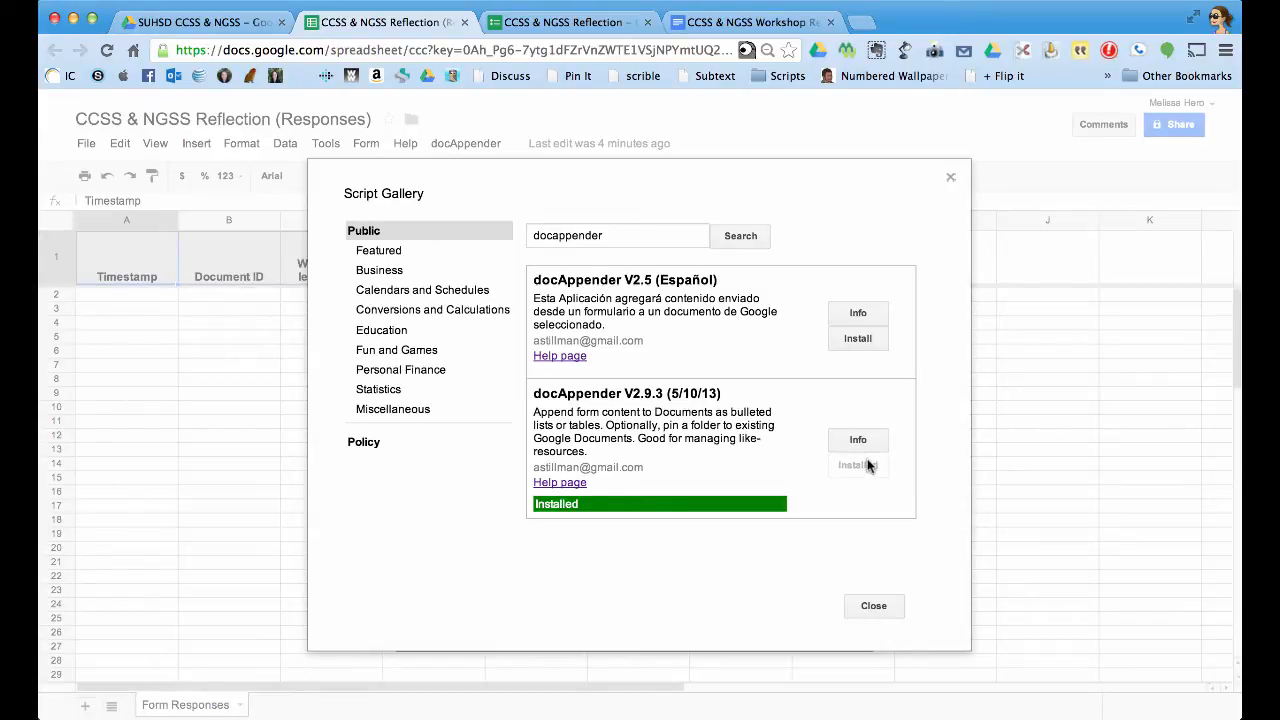
left_click(874, 607)
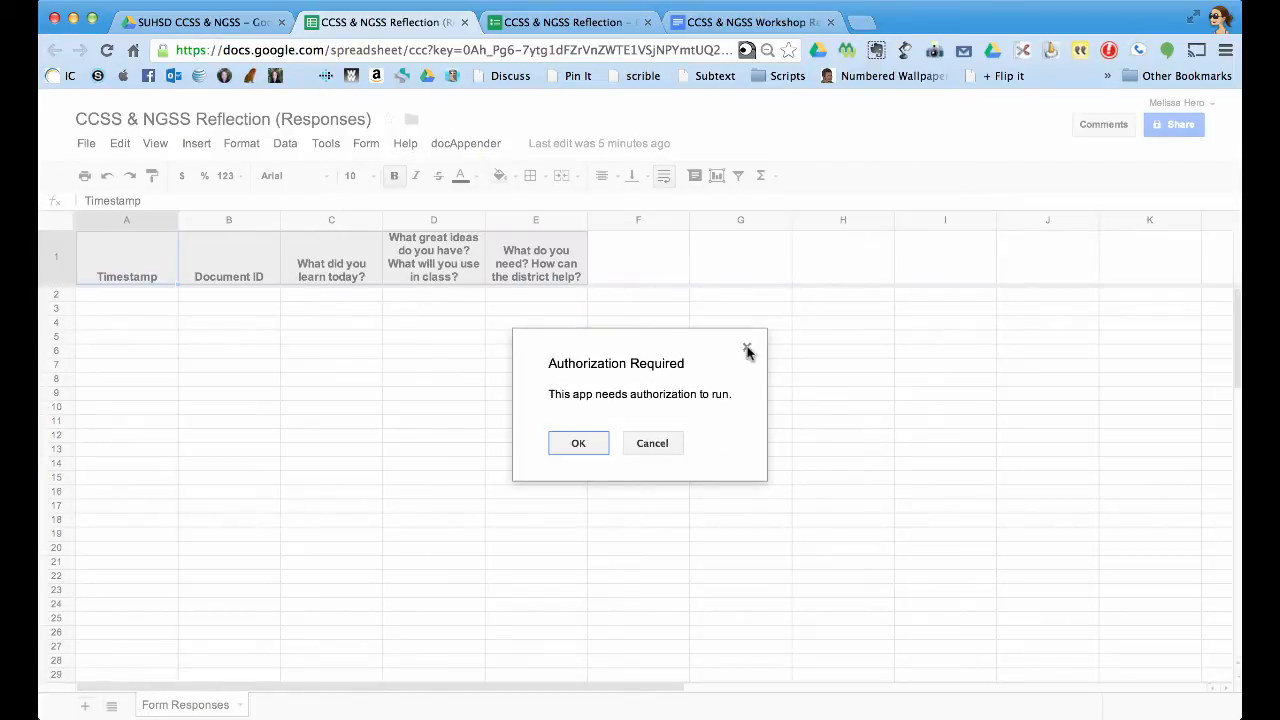
left_click(579, 444)
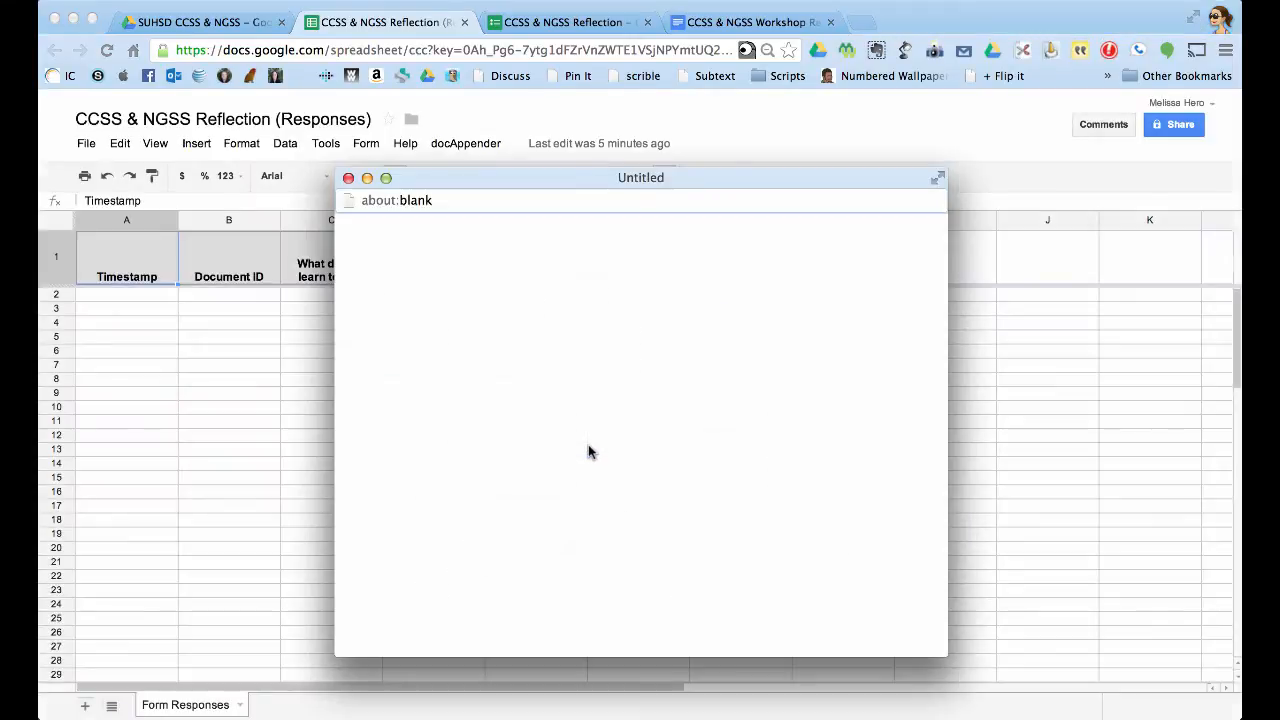
scroll(588, 452, "down", 4)
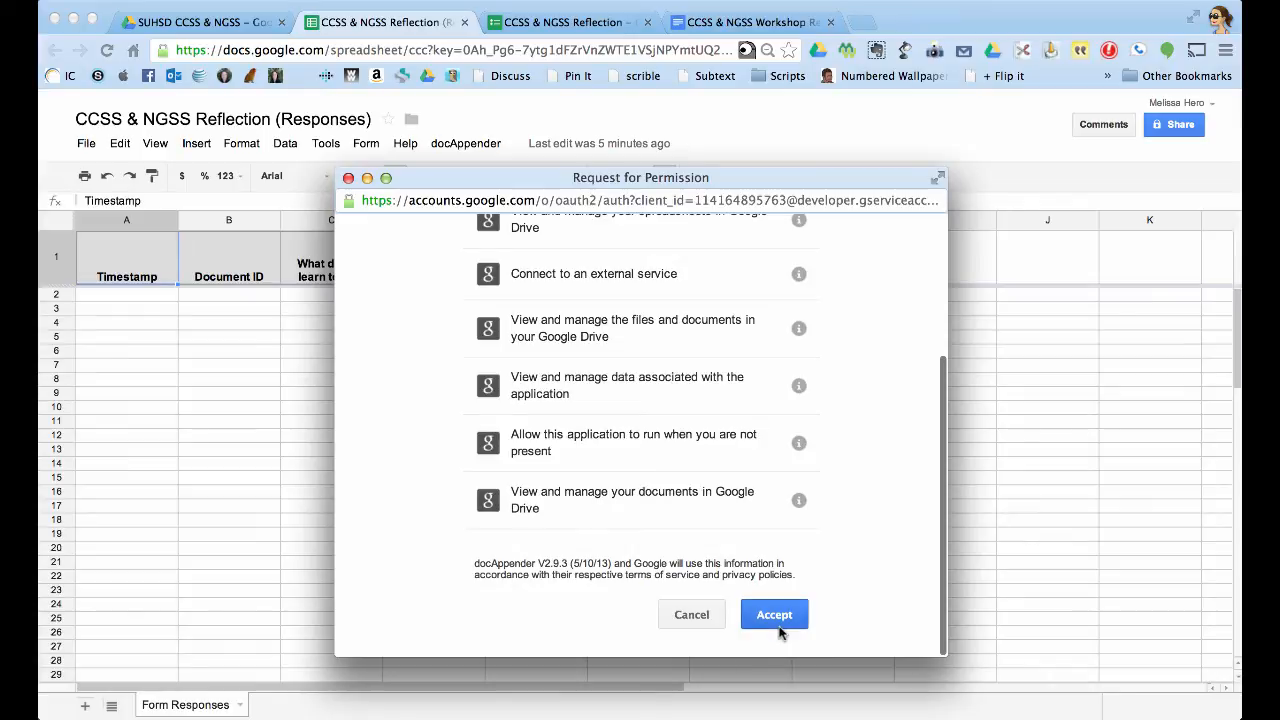
left_click(774, 616)
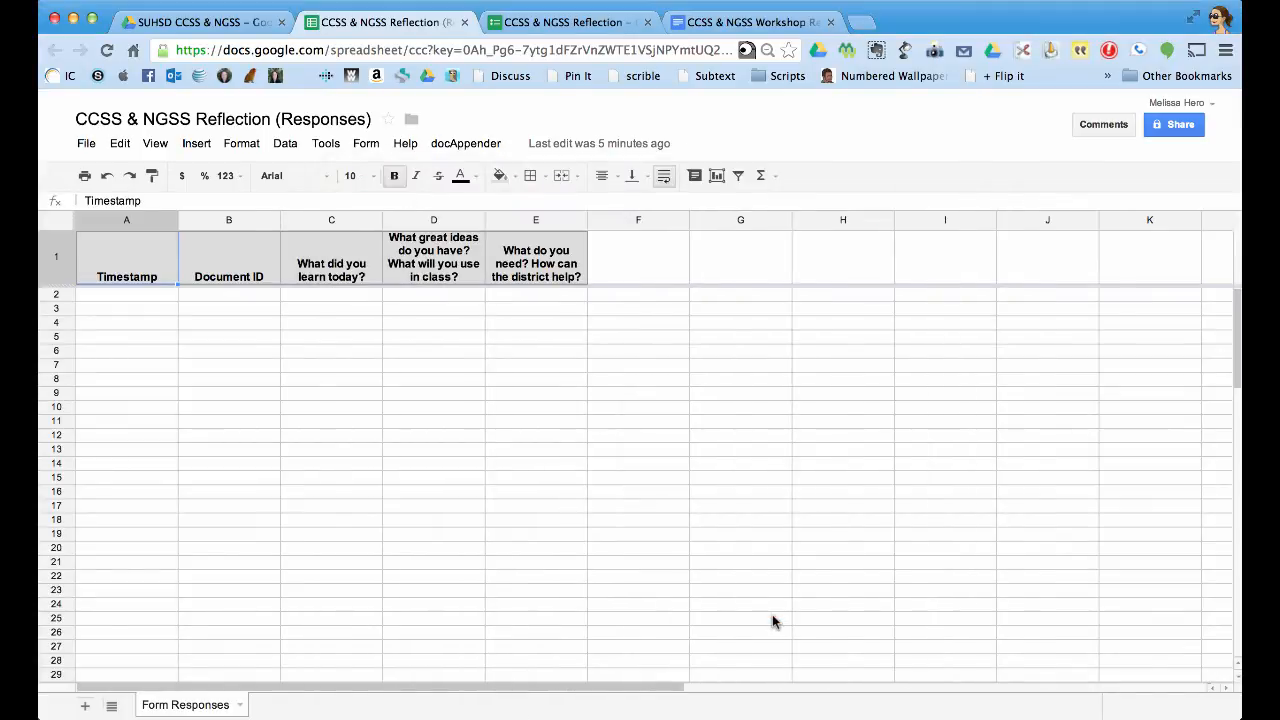
Run docAppender's initial installation, then start Step 1: Set up docAppender.
left_click(484, 143)
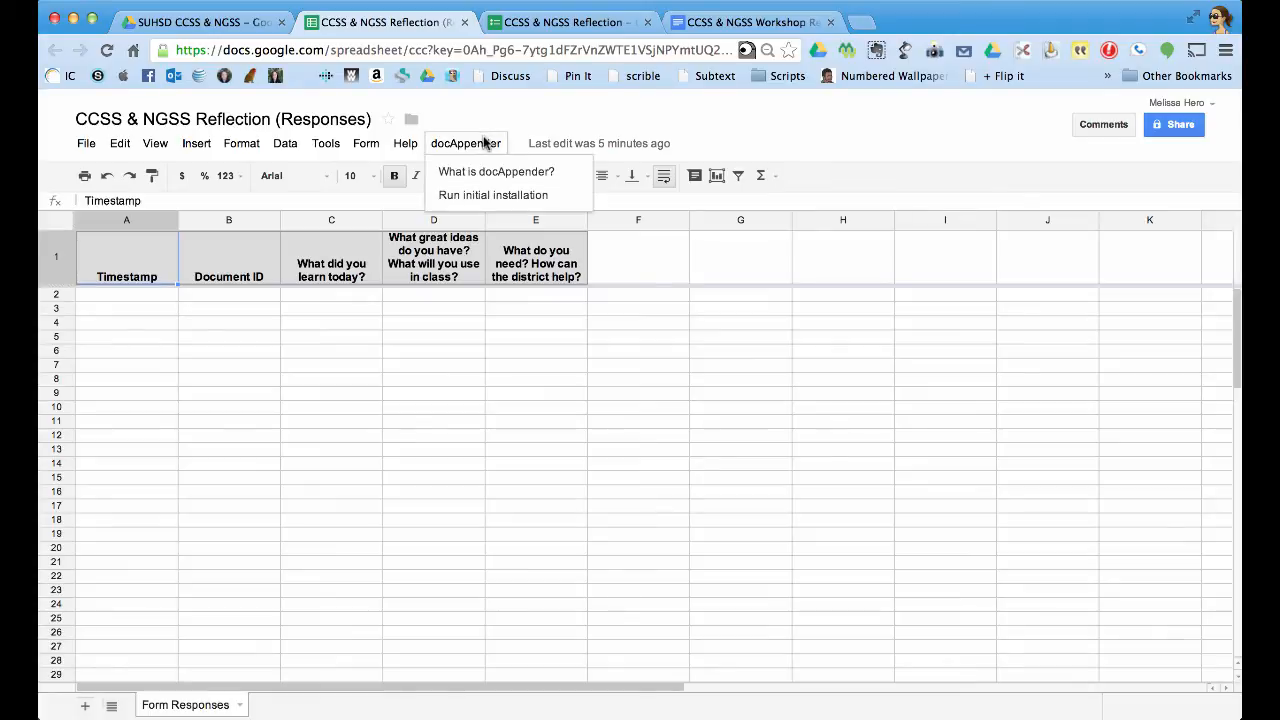
left_click(486, 196)
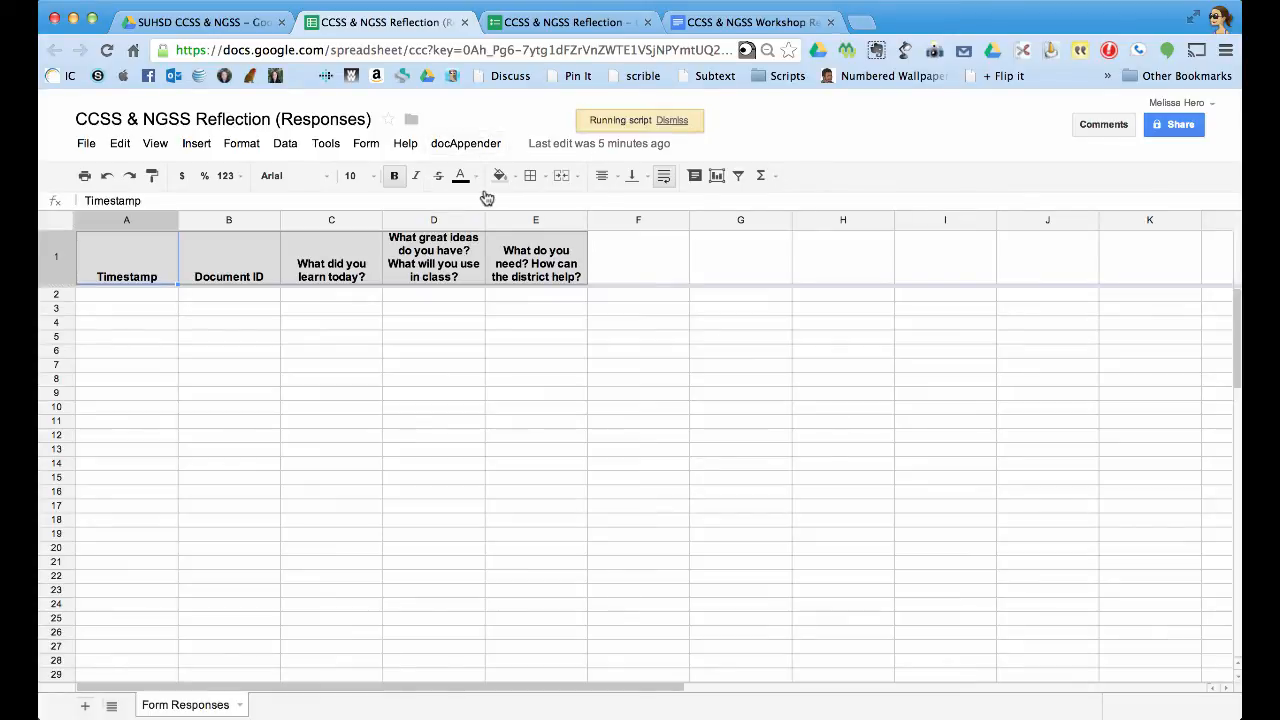
left_click(480, 144)
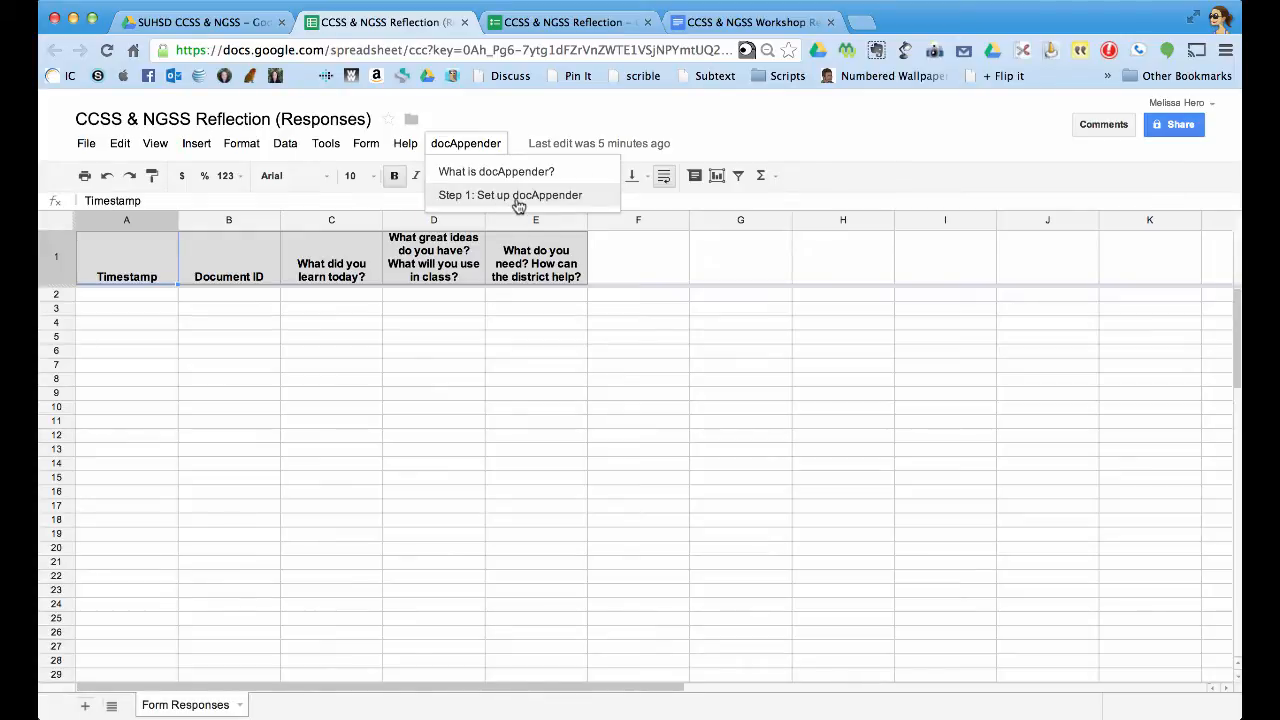
left_click(518, 203)
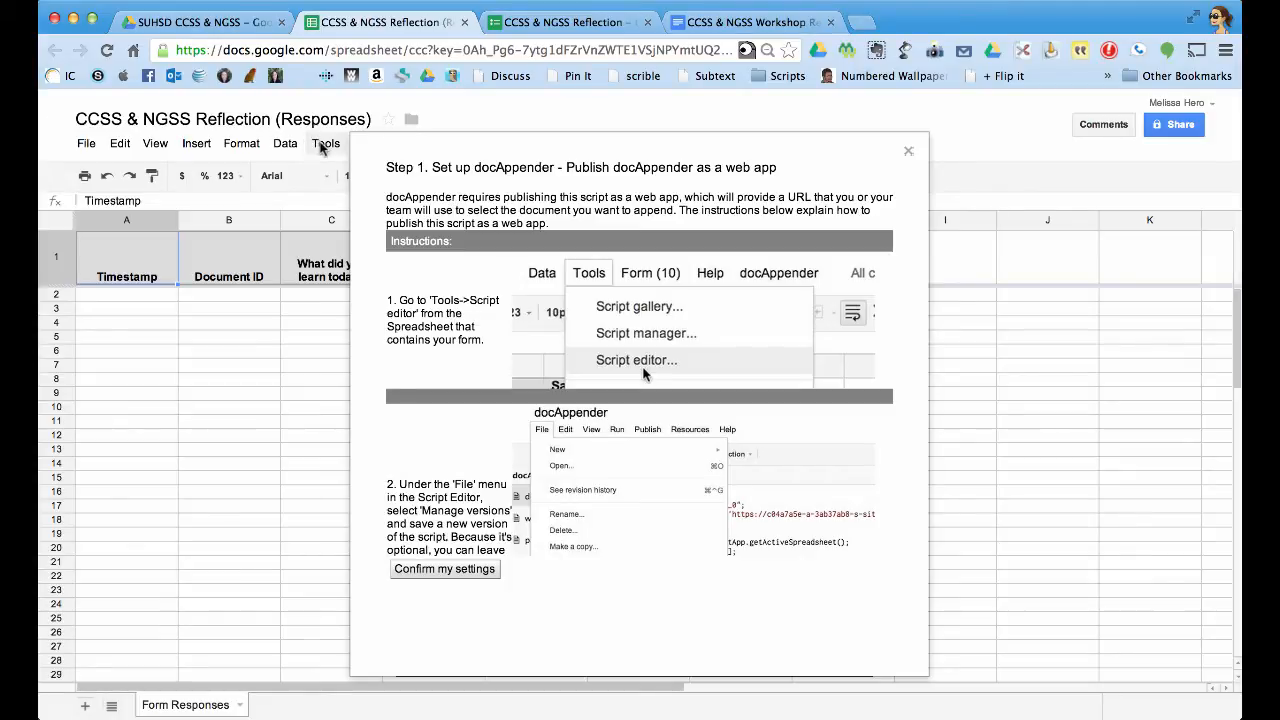
Open the docAppender script in the Script editor, then reshow the Step 1 instructions in the spreadsheet.
left_click(326, 143)
left_click(339, 147)
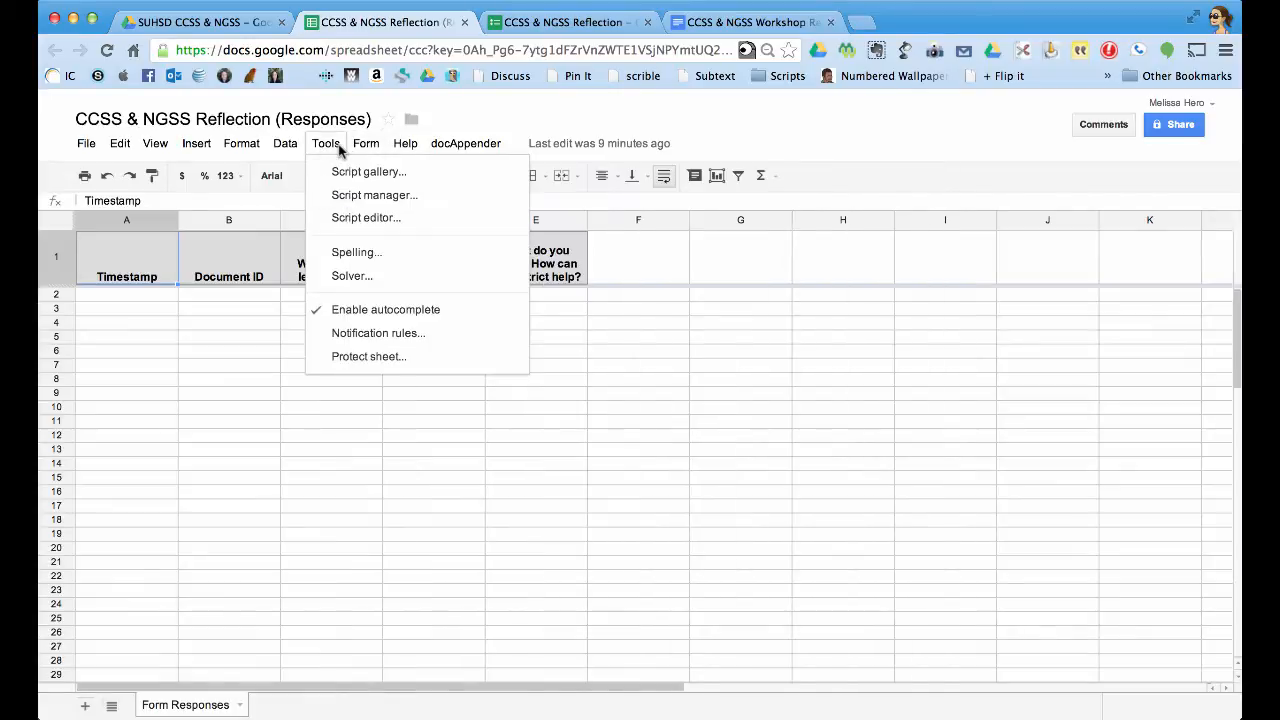
left_click(368, 218)
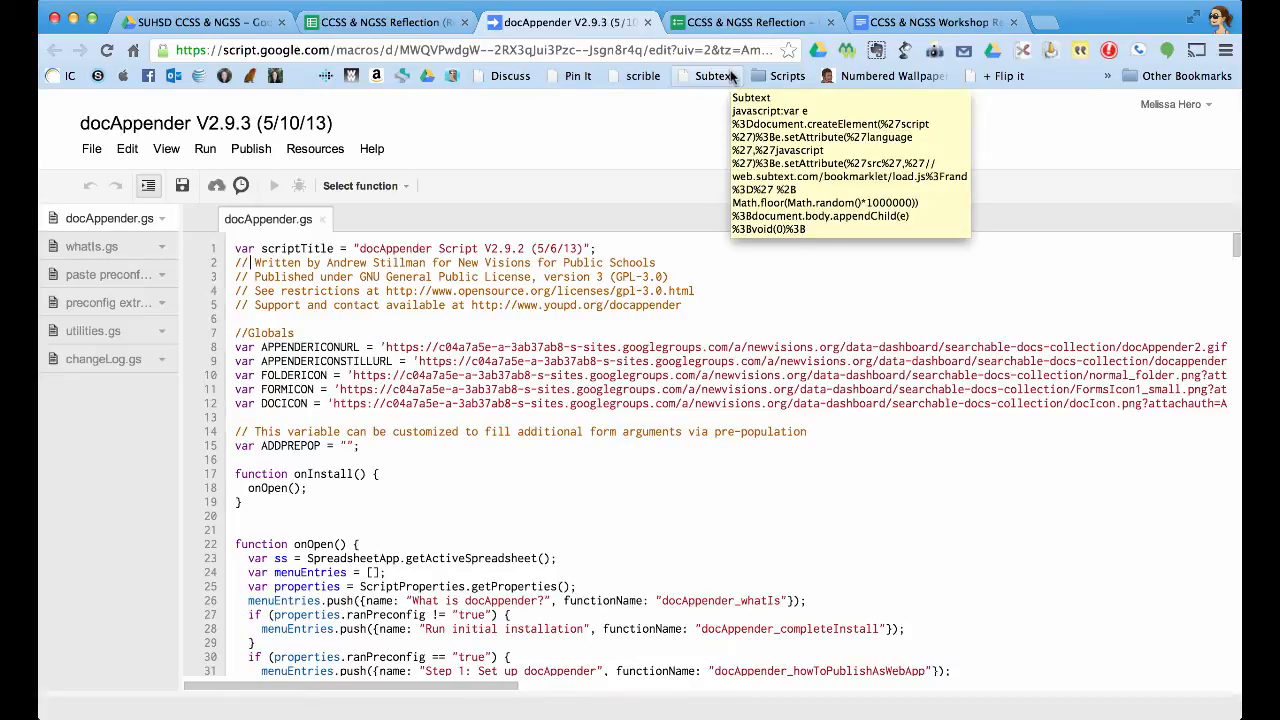
left_click(400, 22)
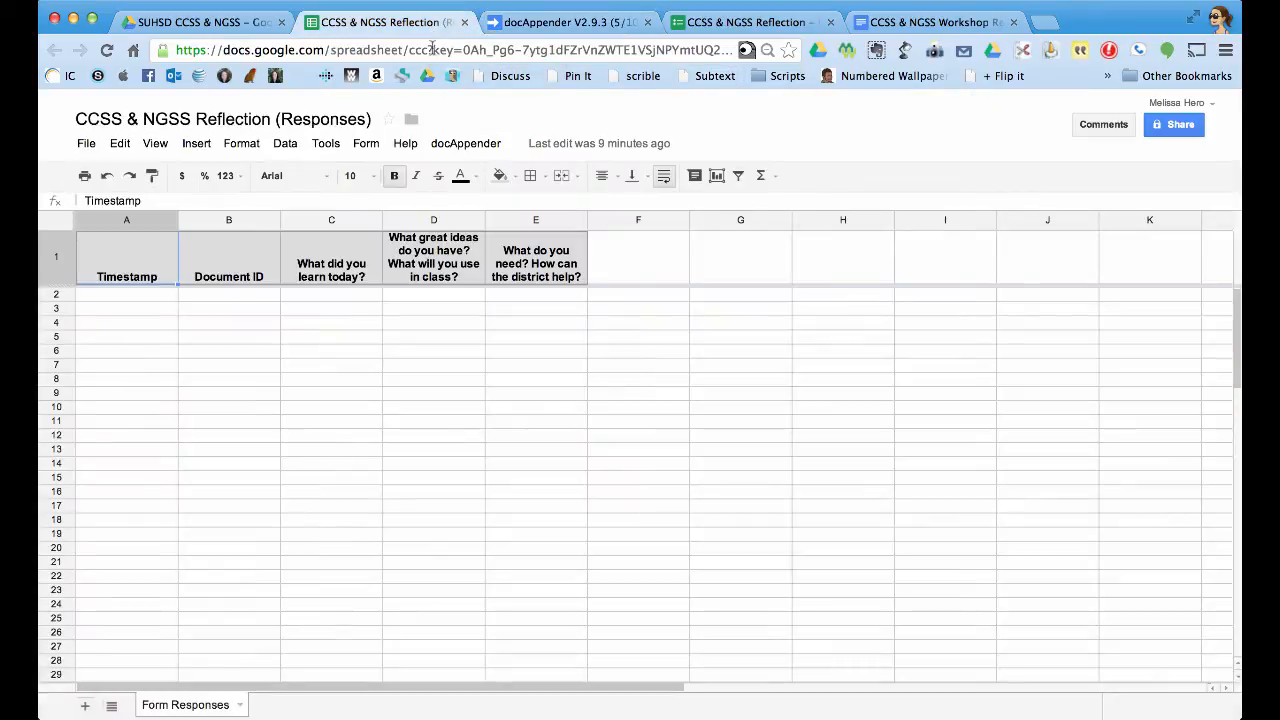
left_click(465, 143)
left_click(470, 190)
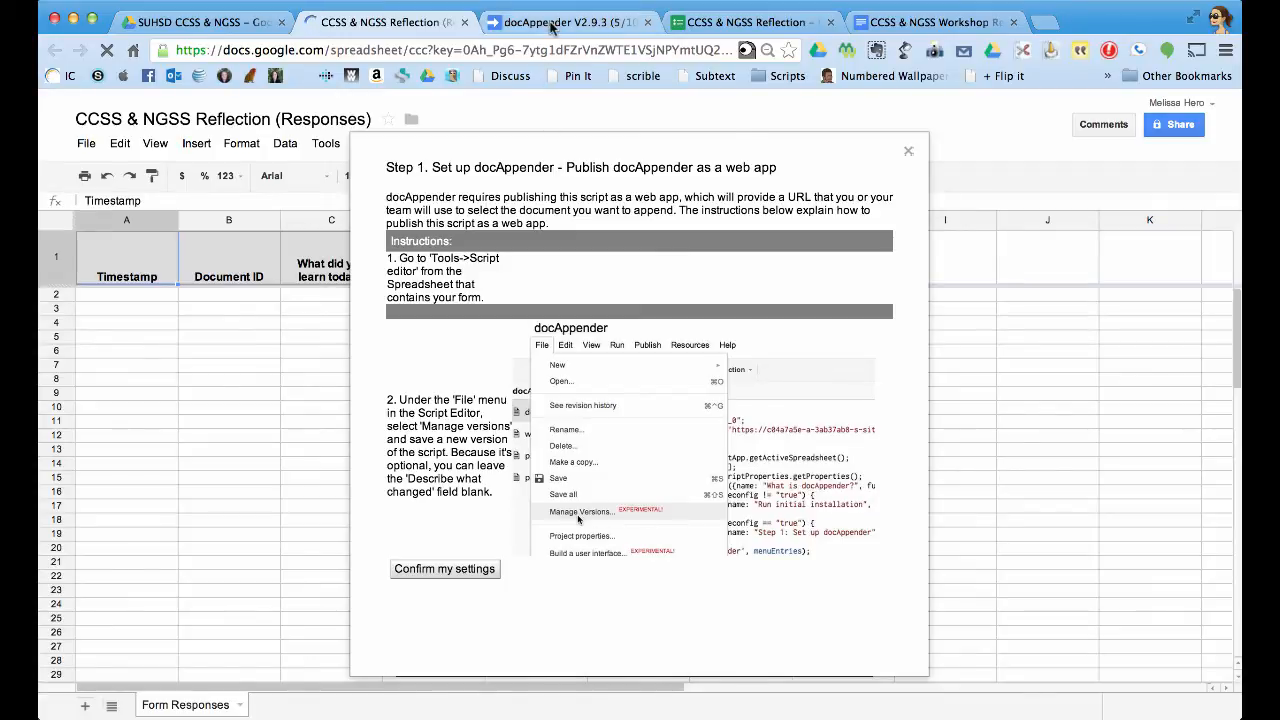
Save a new version 1 of the docAppender script through Manage versions.
left_click(552, 26)
left_click(91, 148)
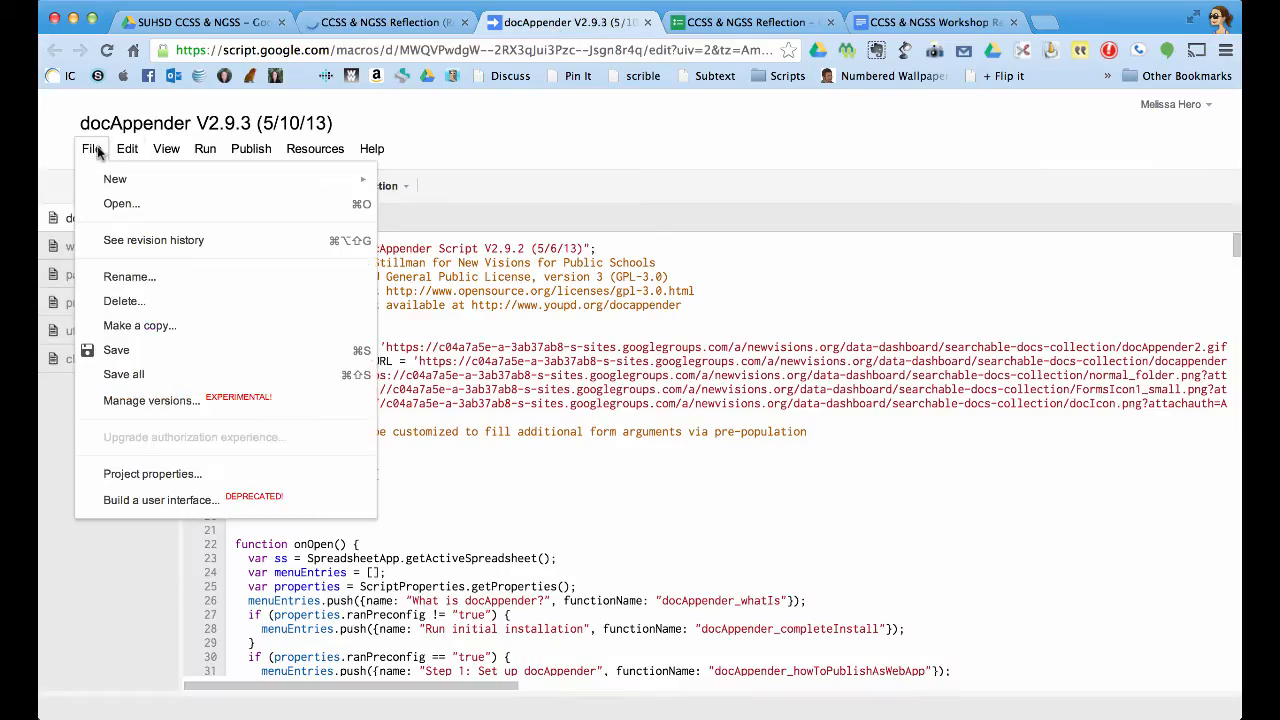
left_click(142, 401)
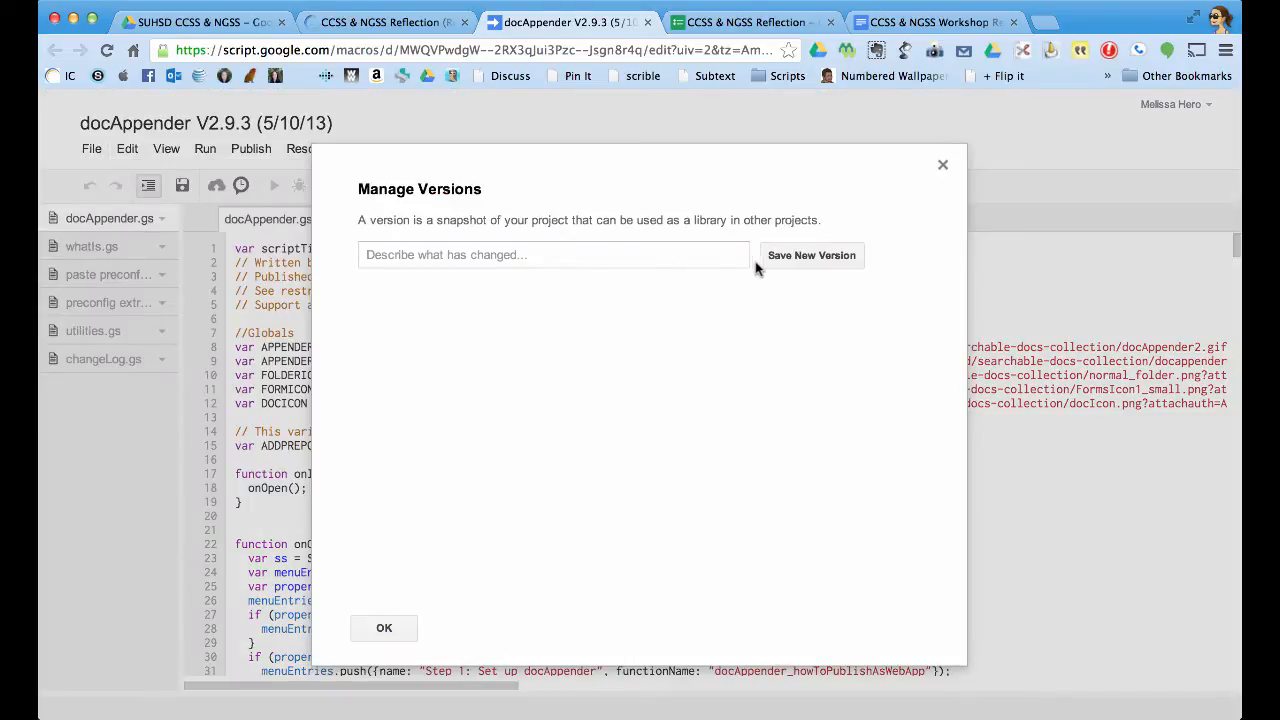
left_click(727, 257)
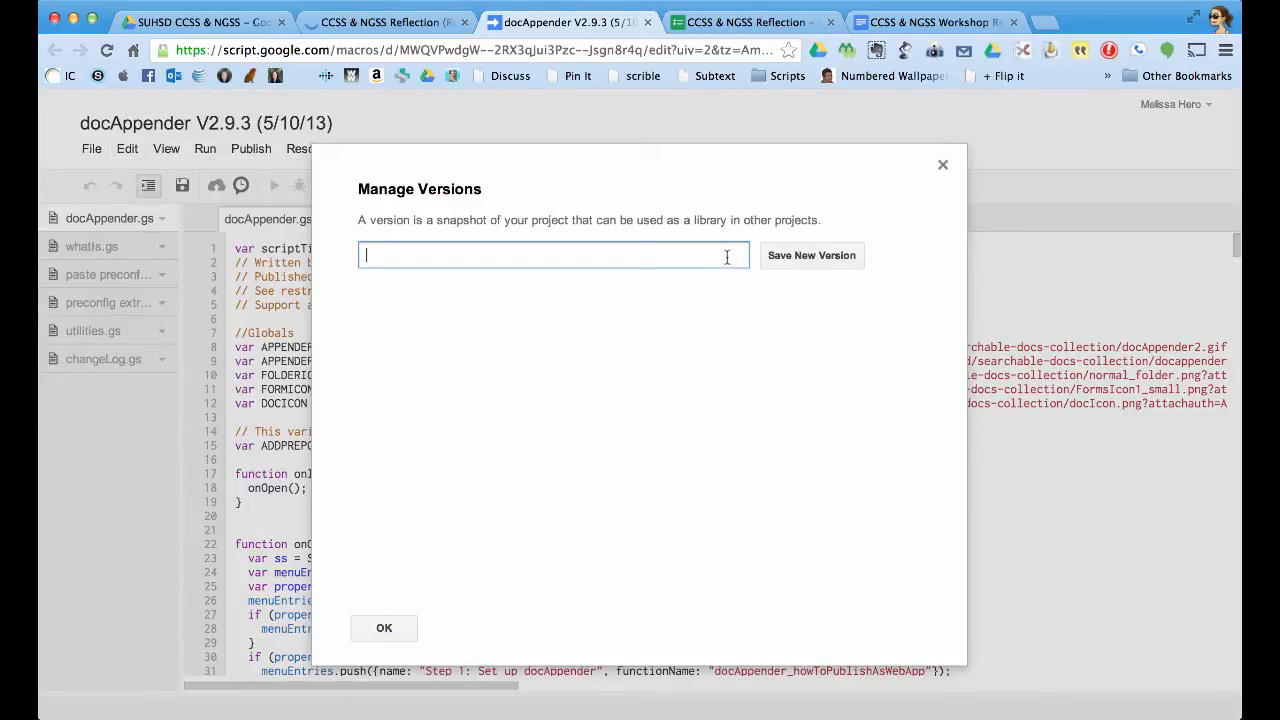
left_click(809, 258)
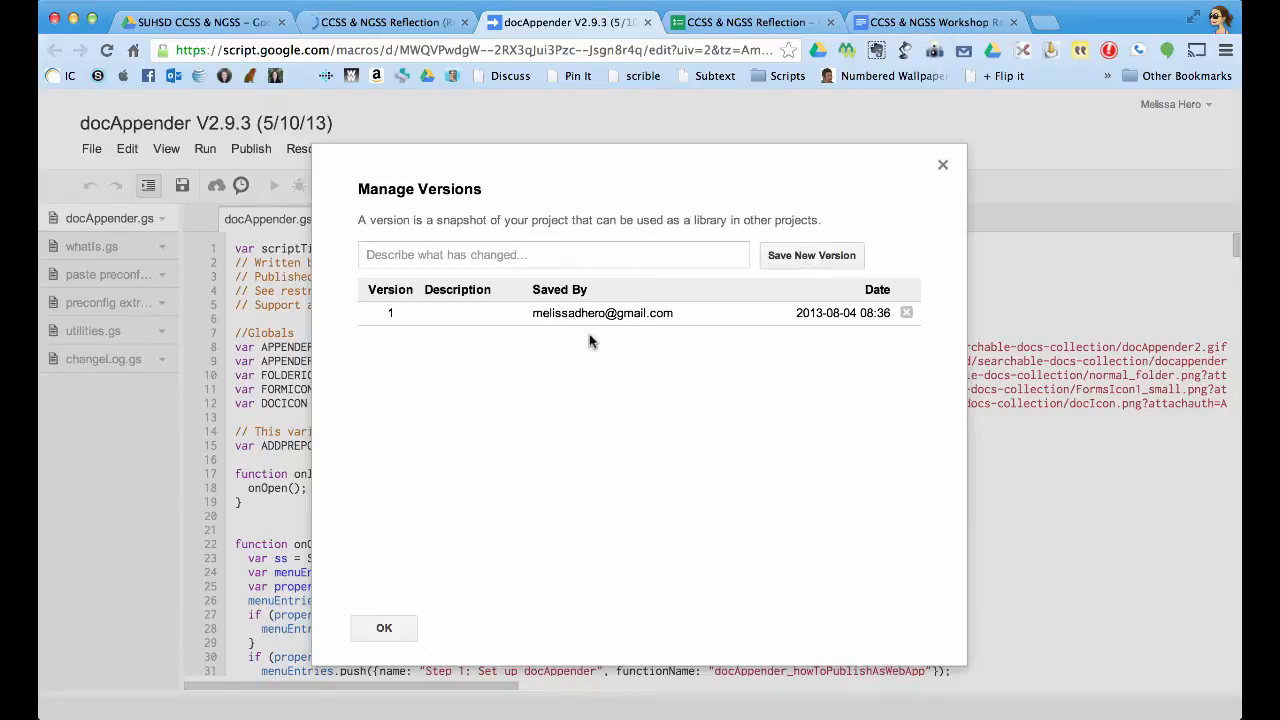
left_click(384, 627)
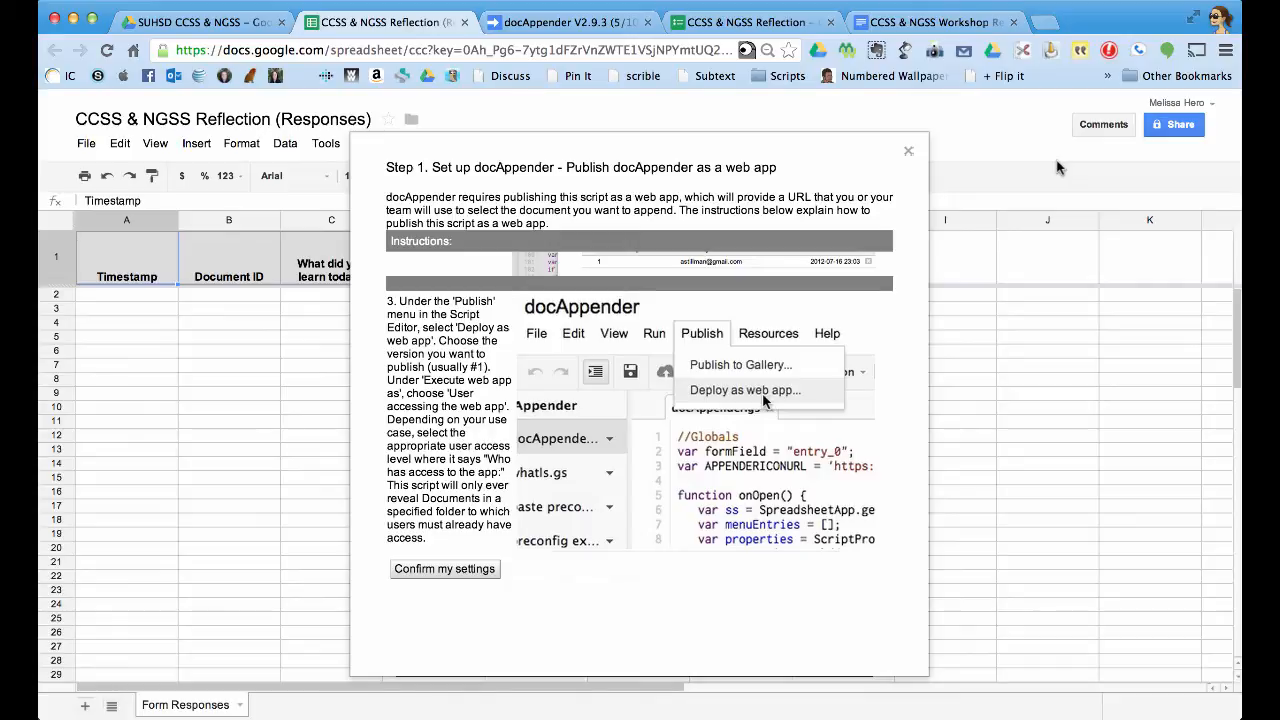
Deploy the docAppender script as a web app from version 1.
left_click(568, 26)
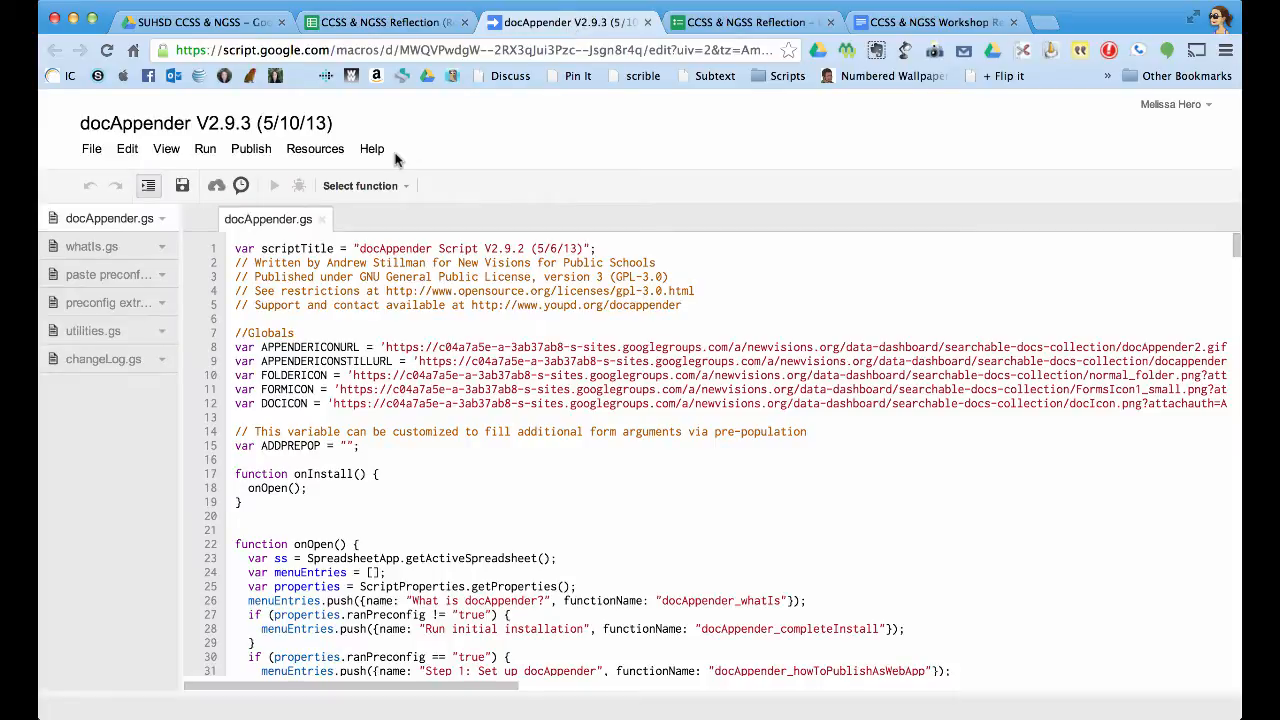
left_click(253, 148)
left_click(268, 177)
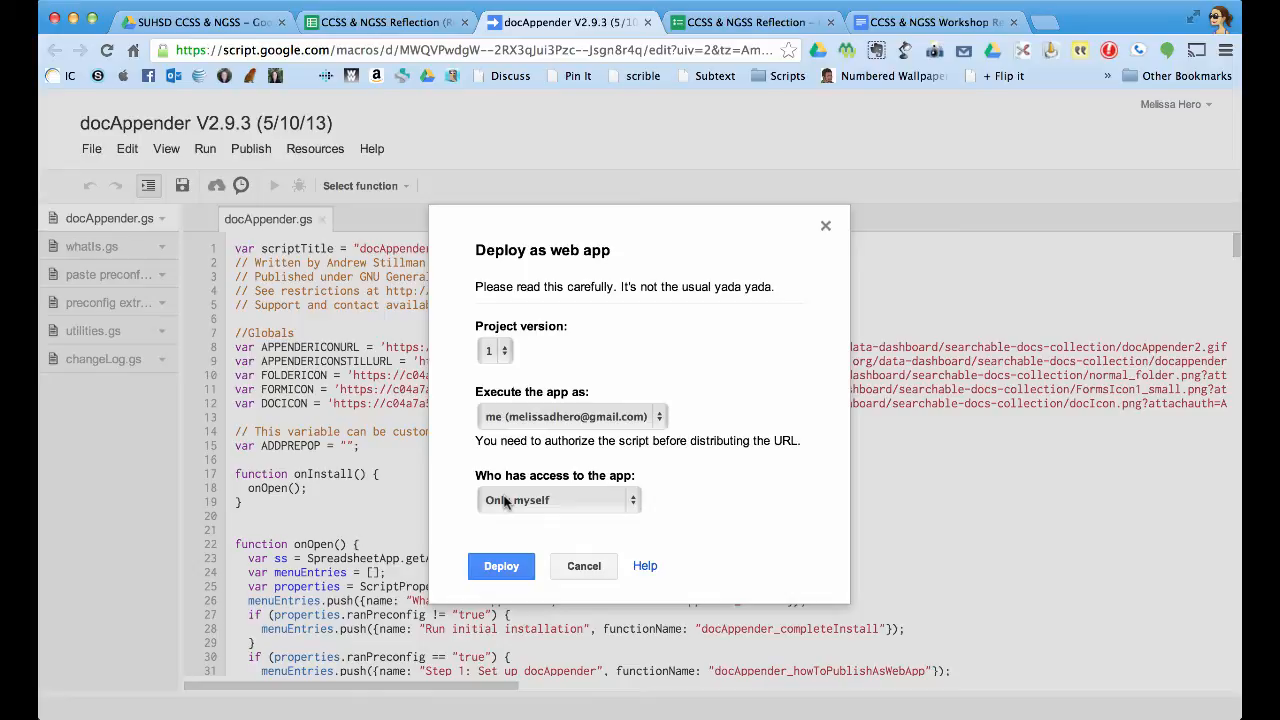
left_click(502, 567)
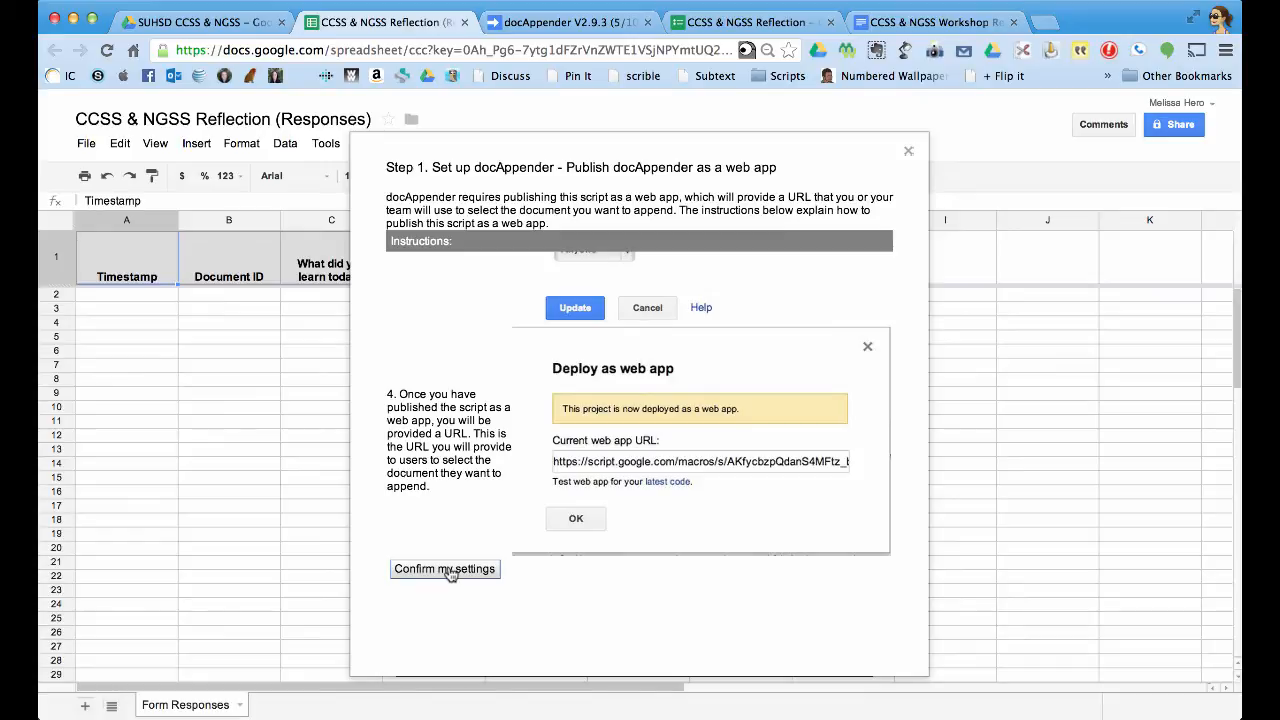
Confirm publishing, then choose folder SUHSD CCSS & NGSS, sheet Form Responses and column Document ID.
left_click(445, 569)
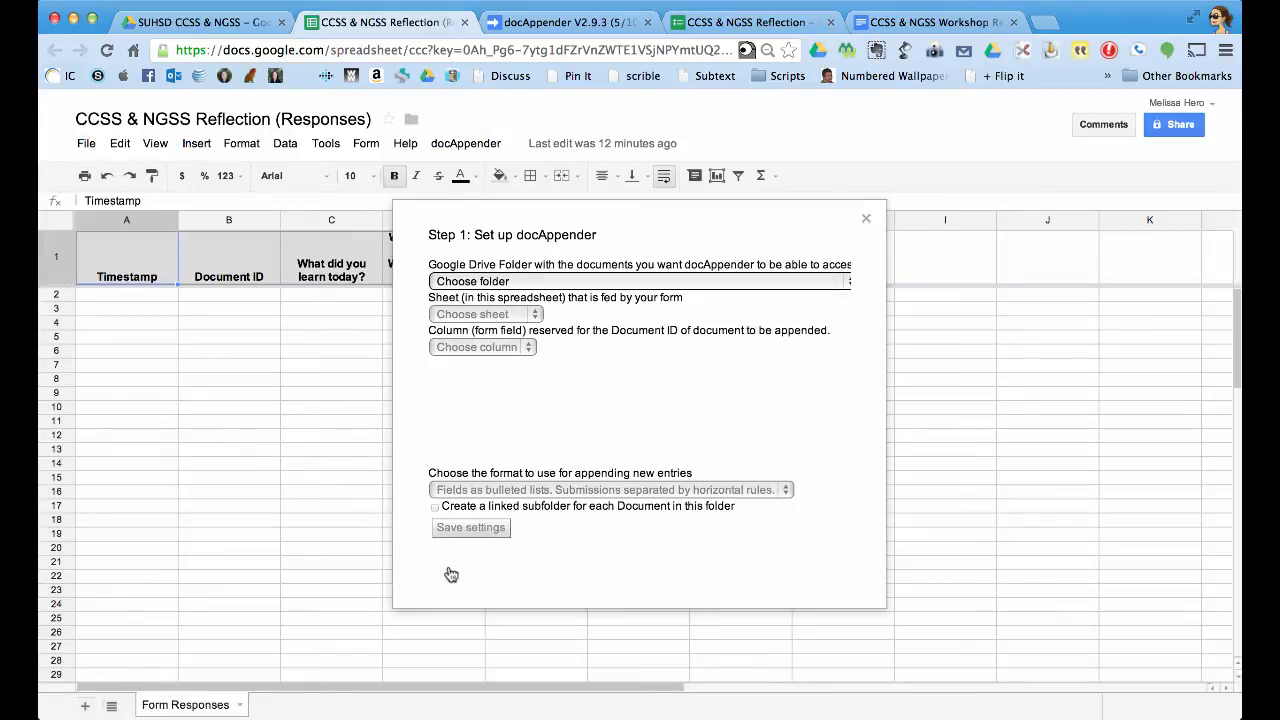
left_click(535, 283)
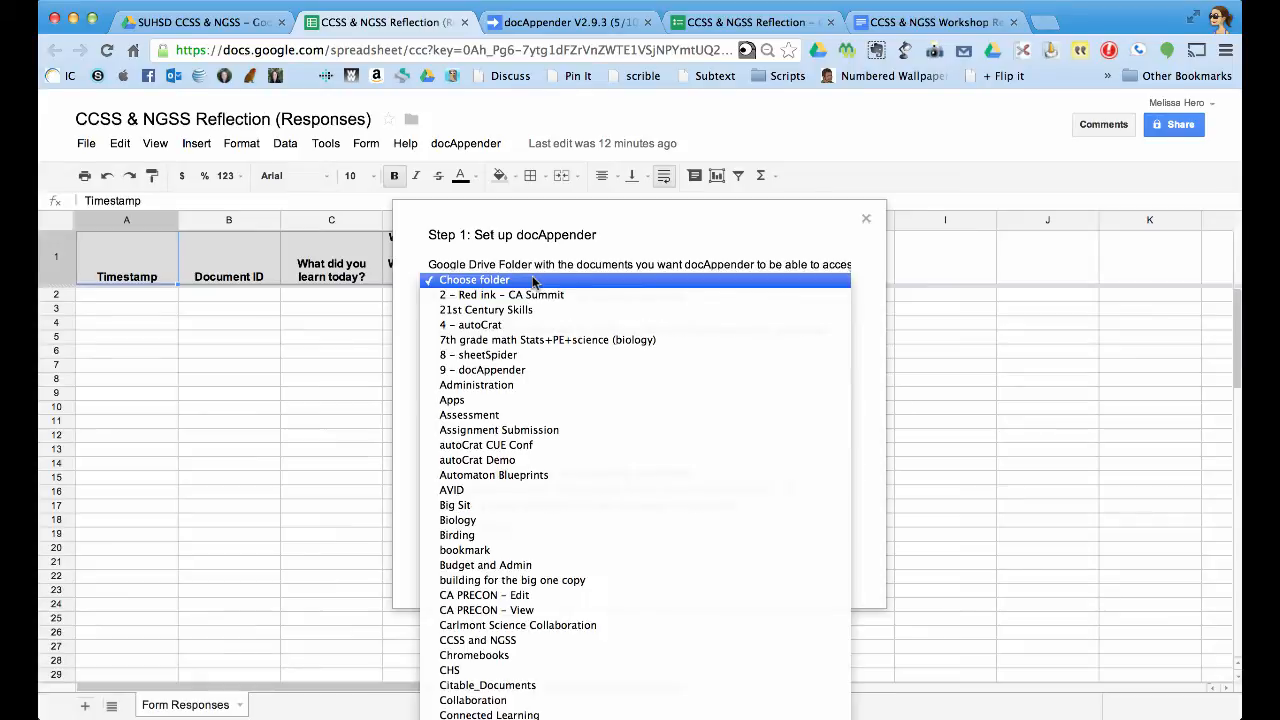
scroll(632, 662, "down", 5)
scroll(633, 665, "down", 10)
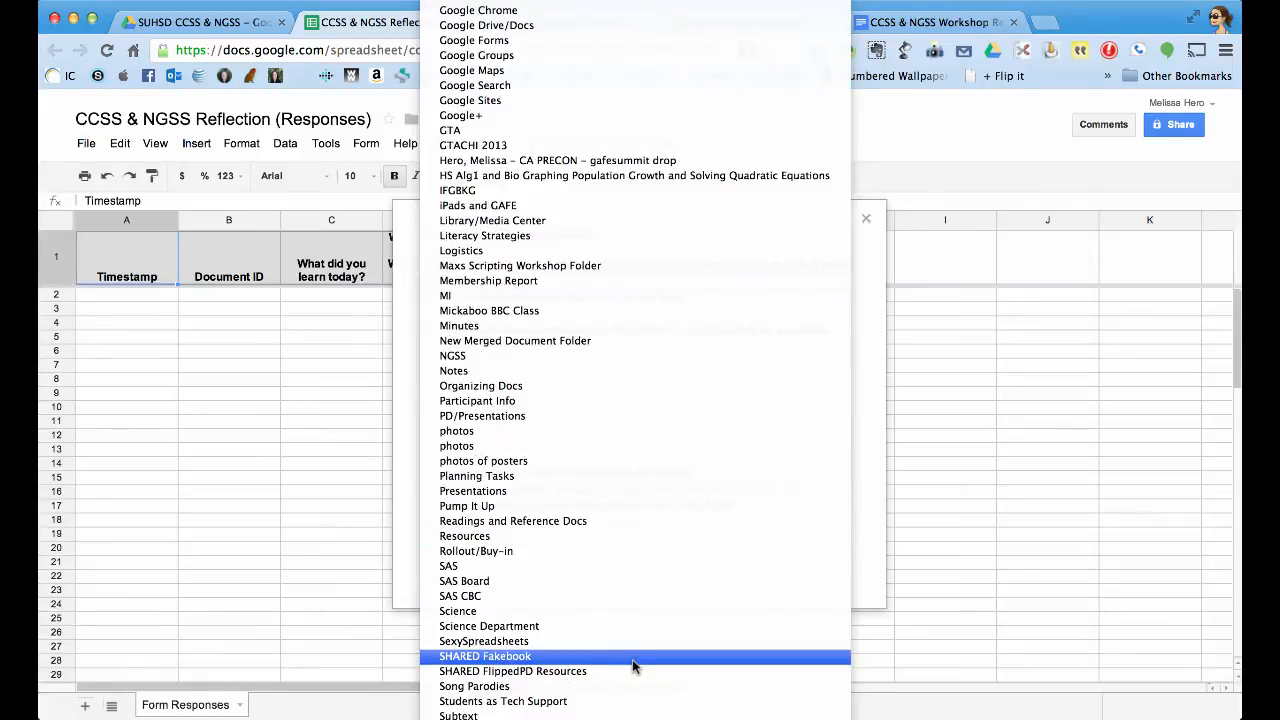
left_click(580, 718)
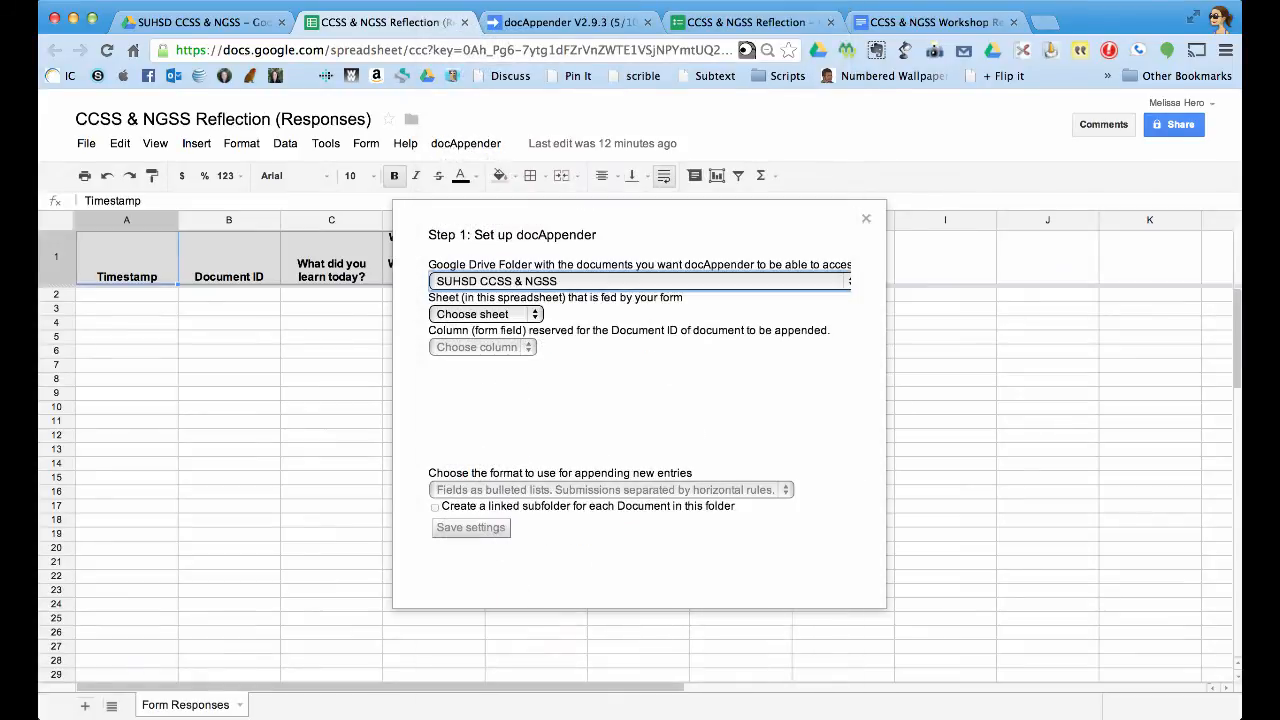
left_click(506, 316)
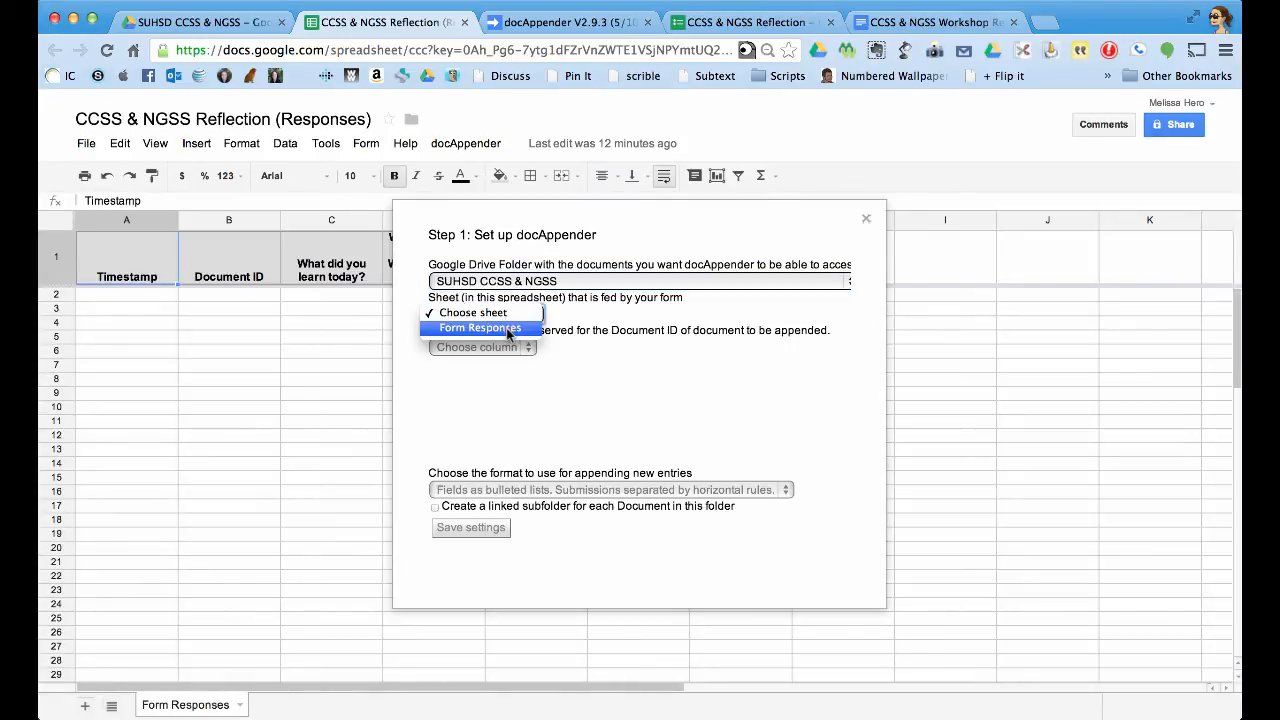
left_click(508, 328)
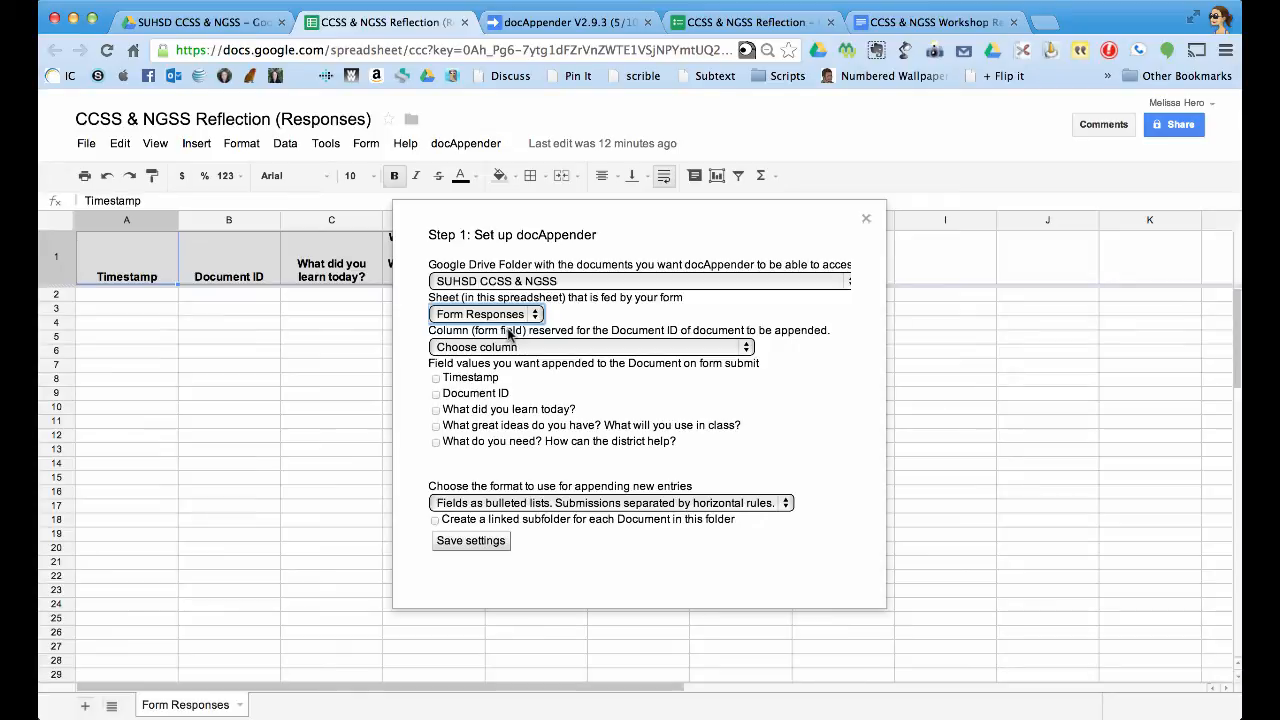
left_click(517, 348)
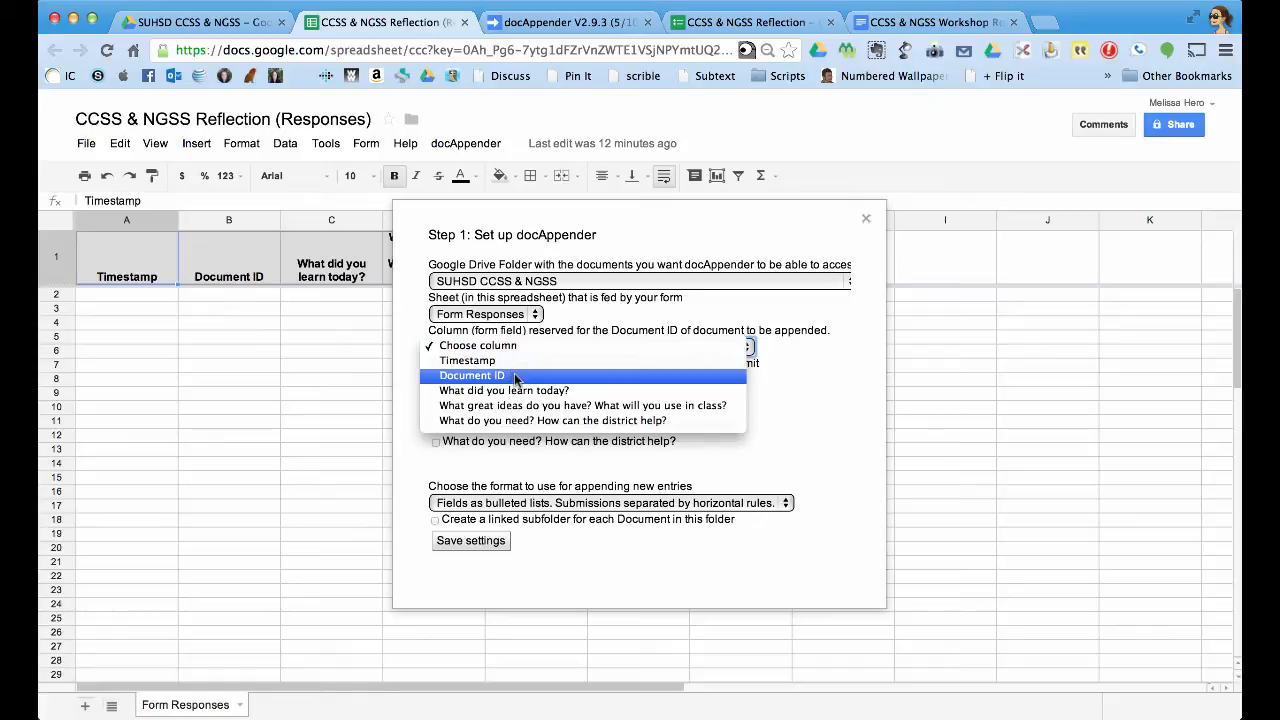
left_click(516, 376)
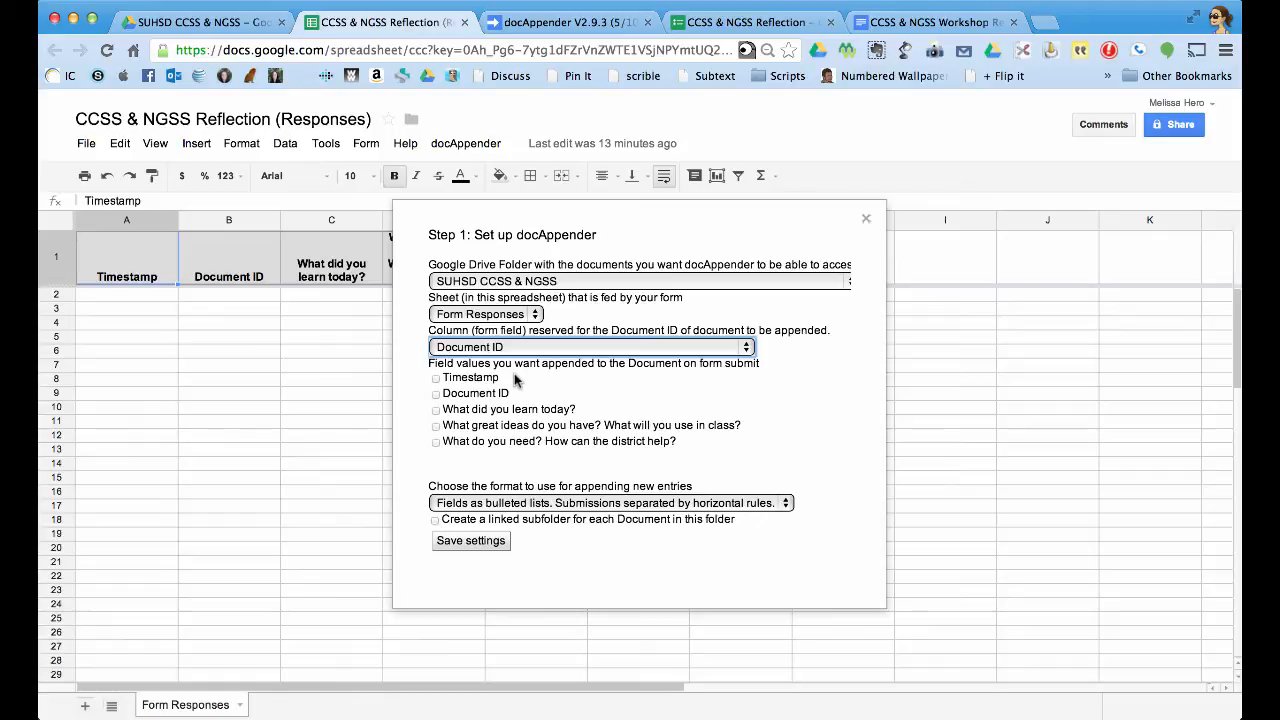
Include the three question fields, append them as horizontal table rows, and save the settings.
left_click(438, 410)
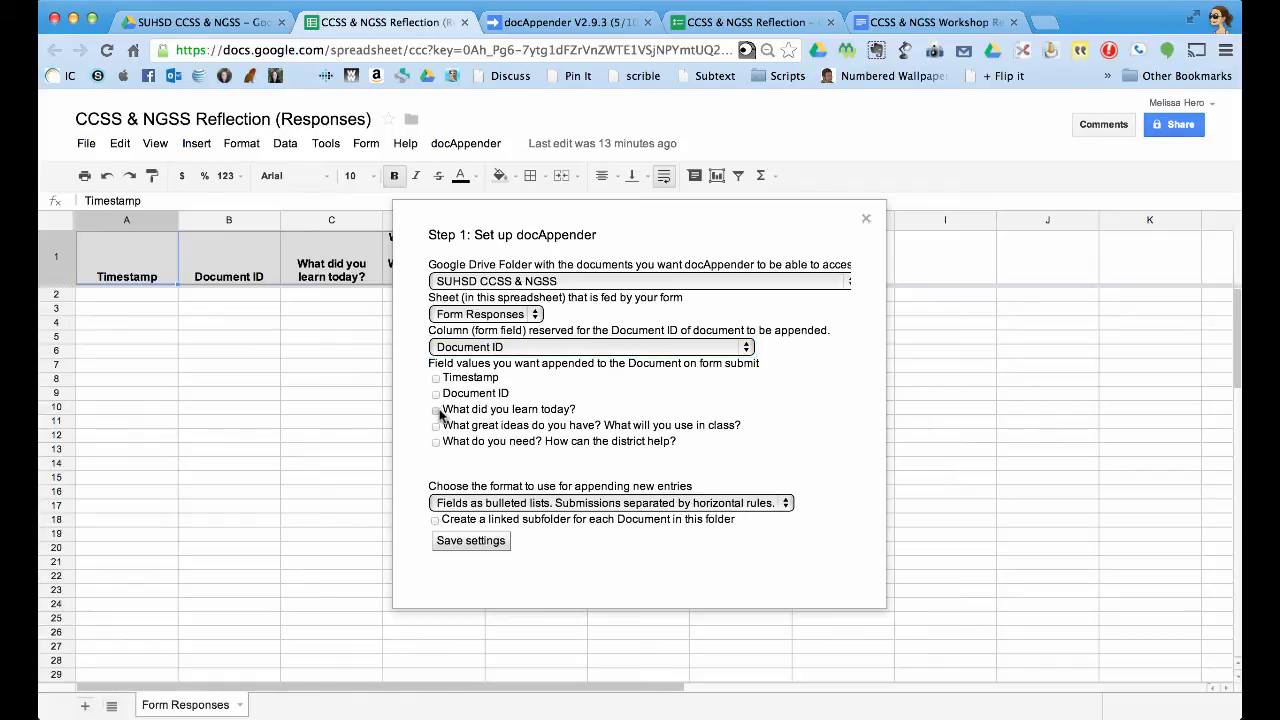
left_click(437, 410)
left_click(437, 426)
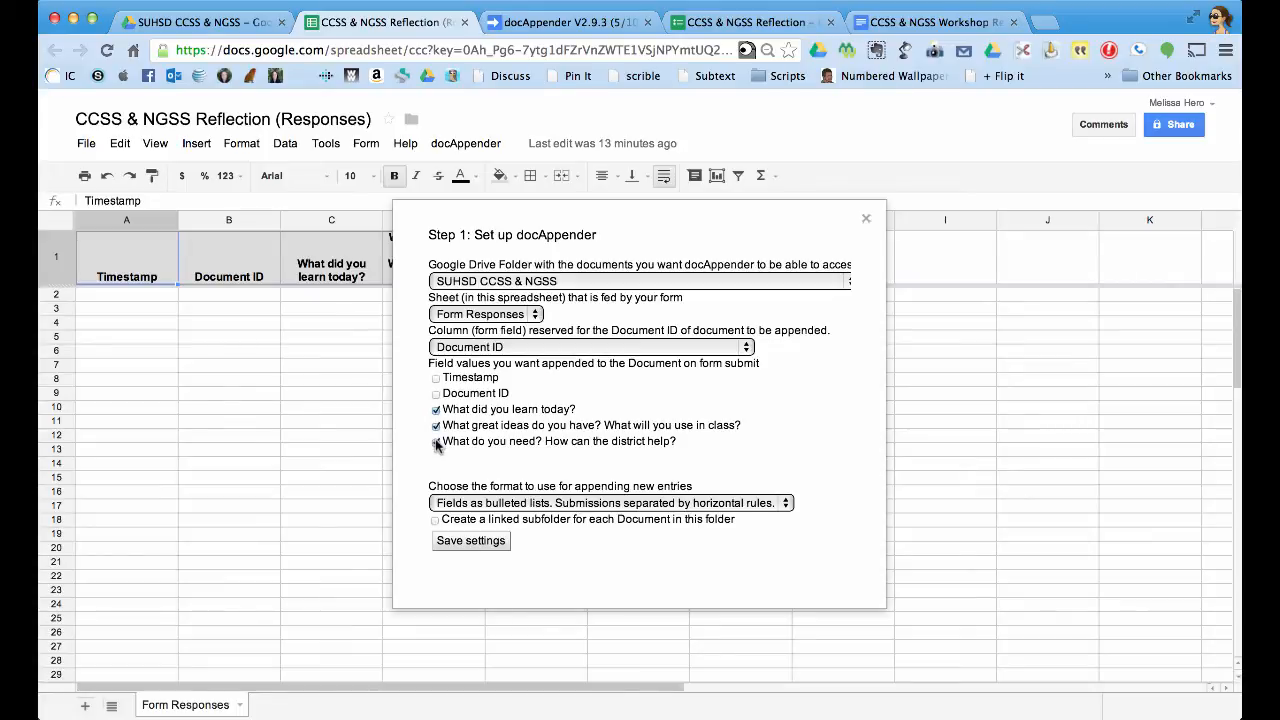
left_click(437, 443)
left_click(688, 505)
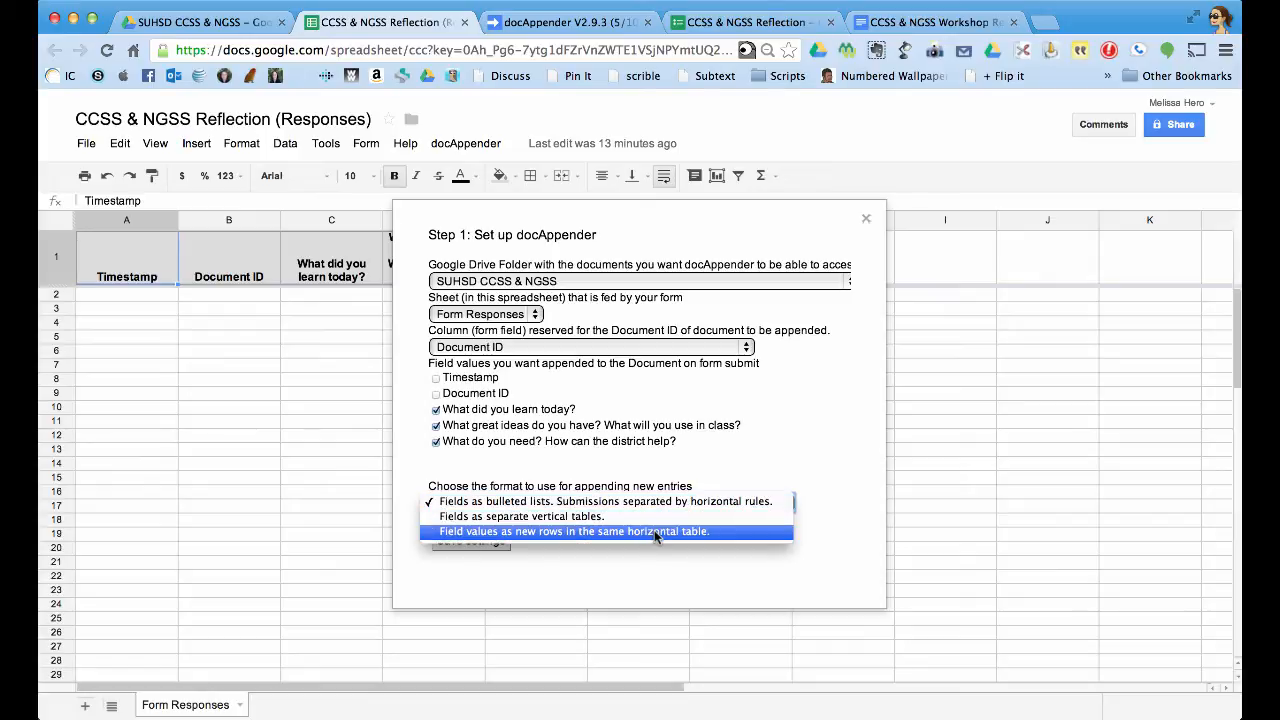
left_click(654, 531)
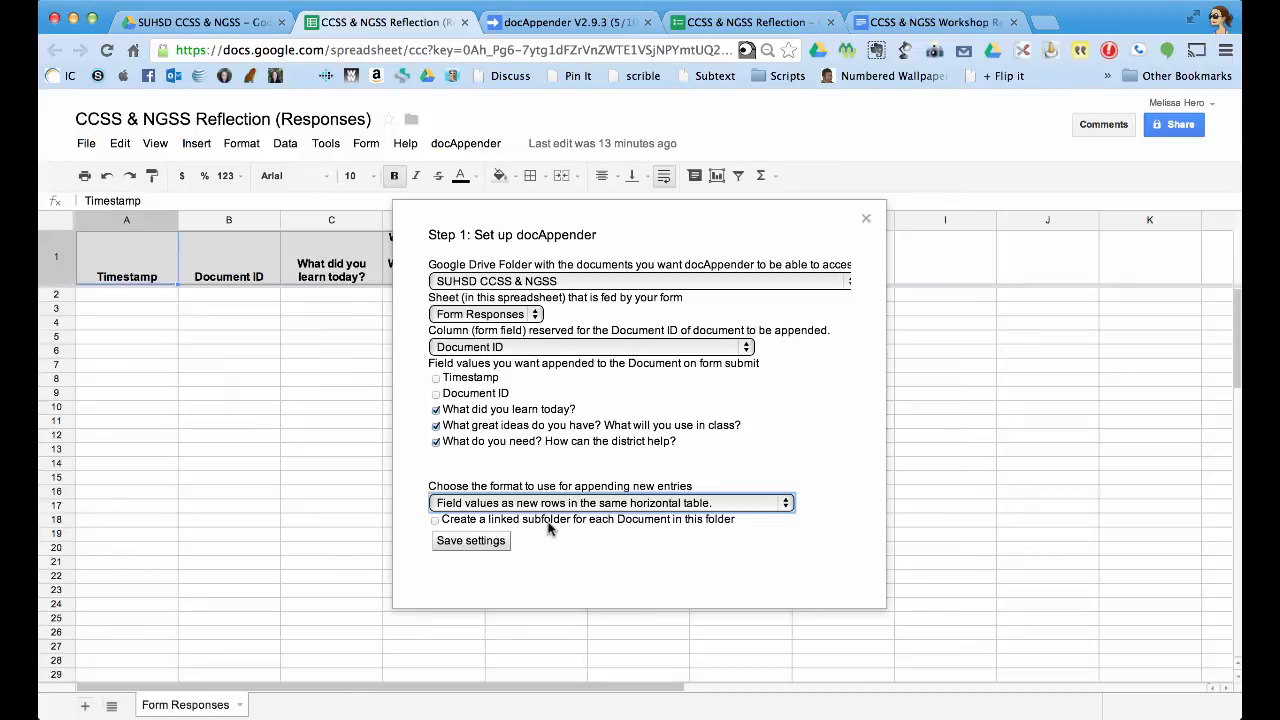
left_click(470, 540)
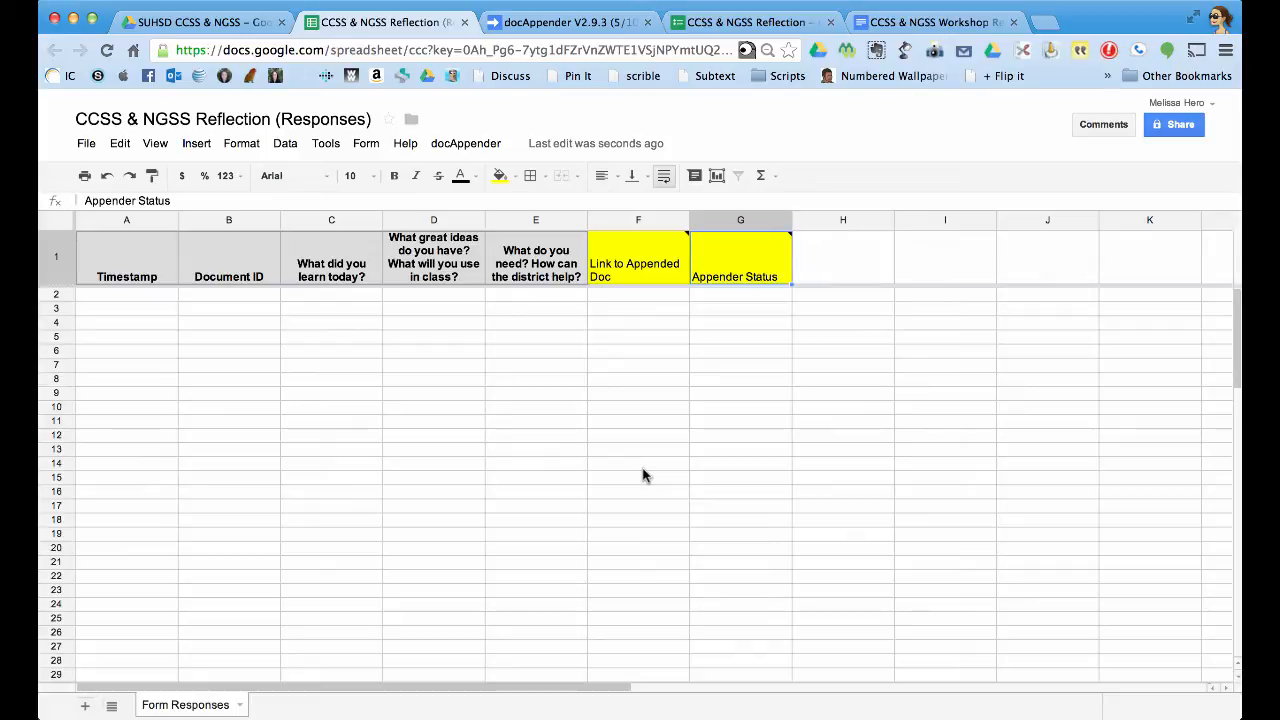
Wait for the save and check the new yellow Link to Appended Doc and Appender Status columns.
mouse_move(727, 263)
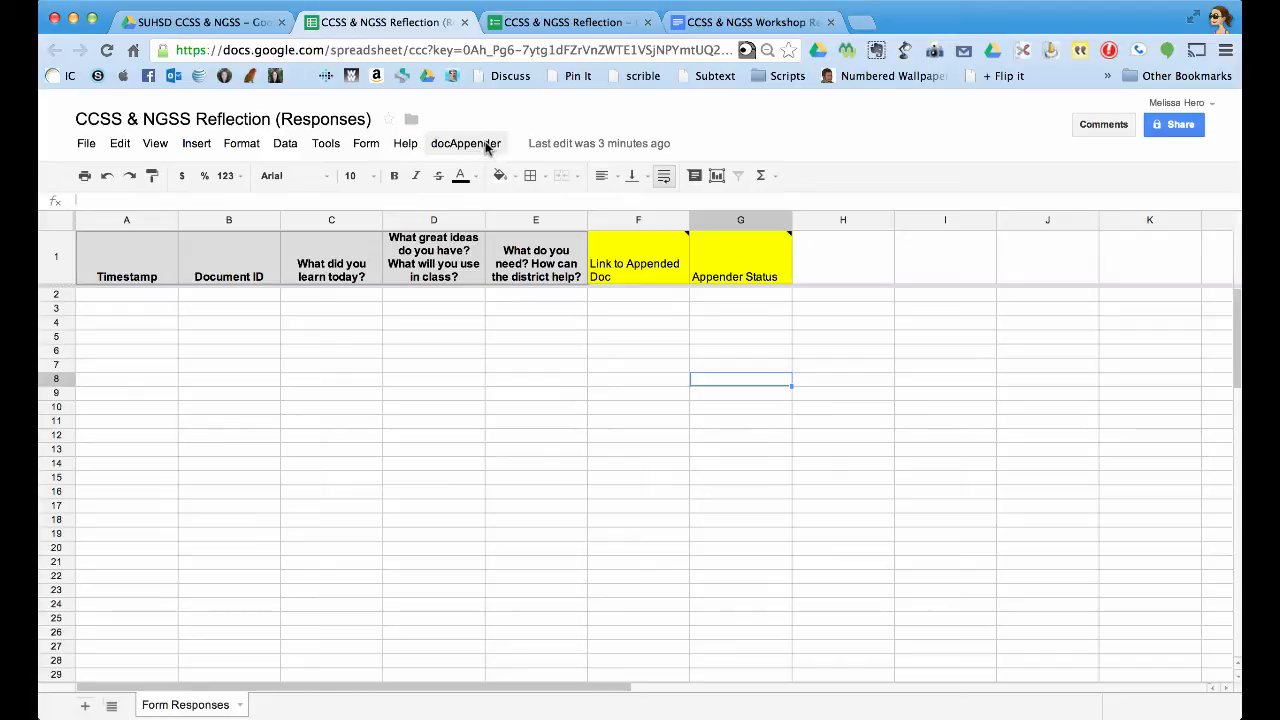
Show docAppender Step 2's web app URL and select the whole URL.
left_click(497, 147)
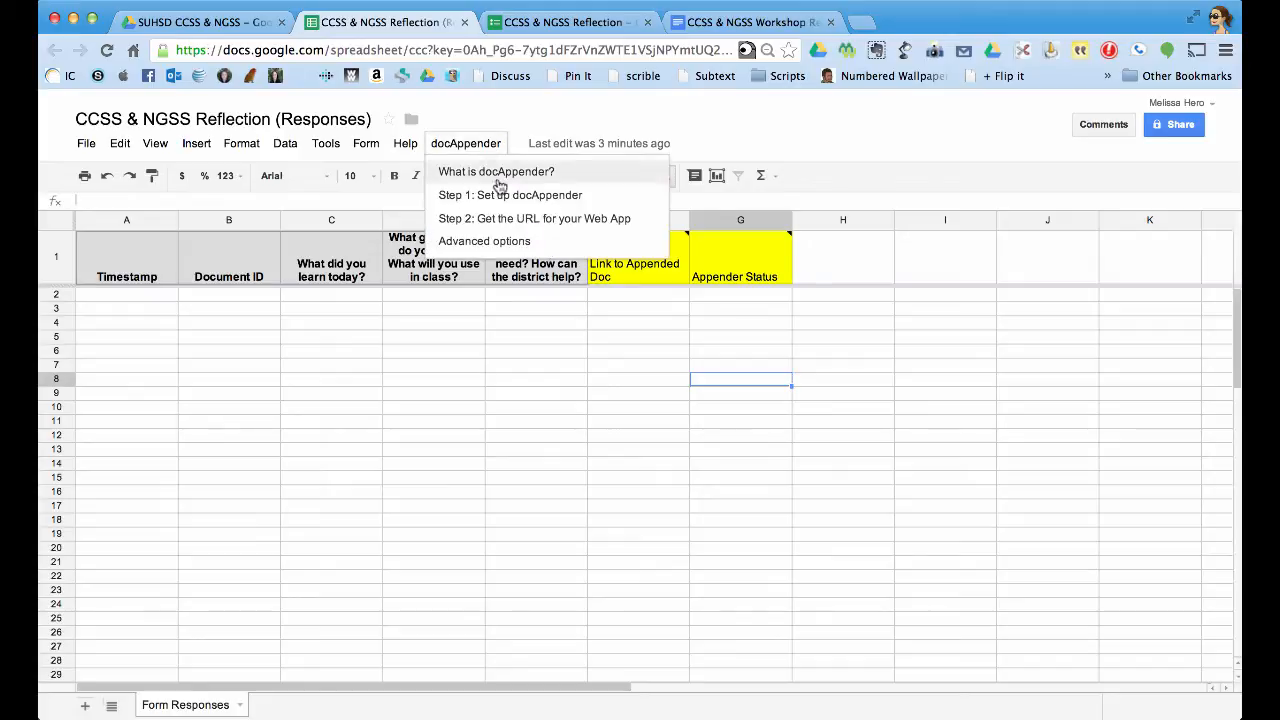
left_click(536, 218)
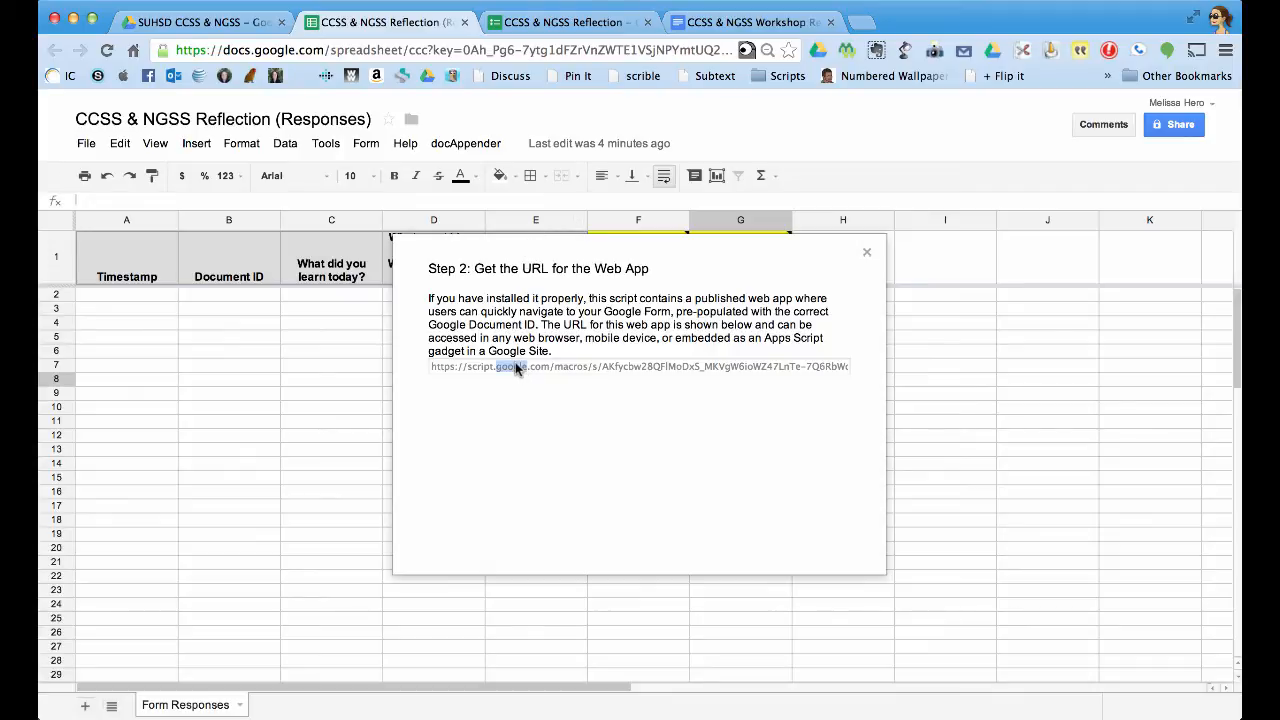
key("super+a")
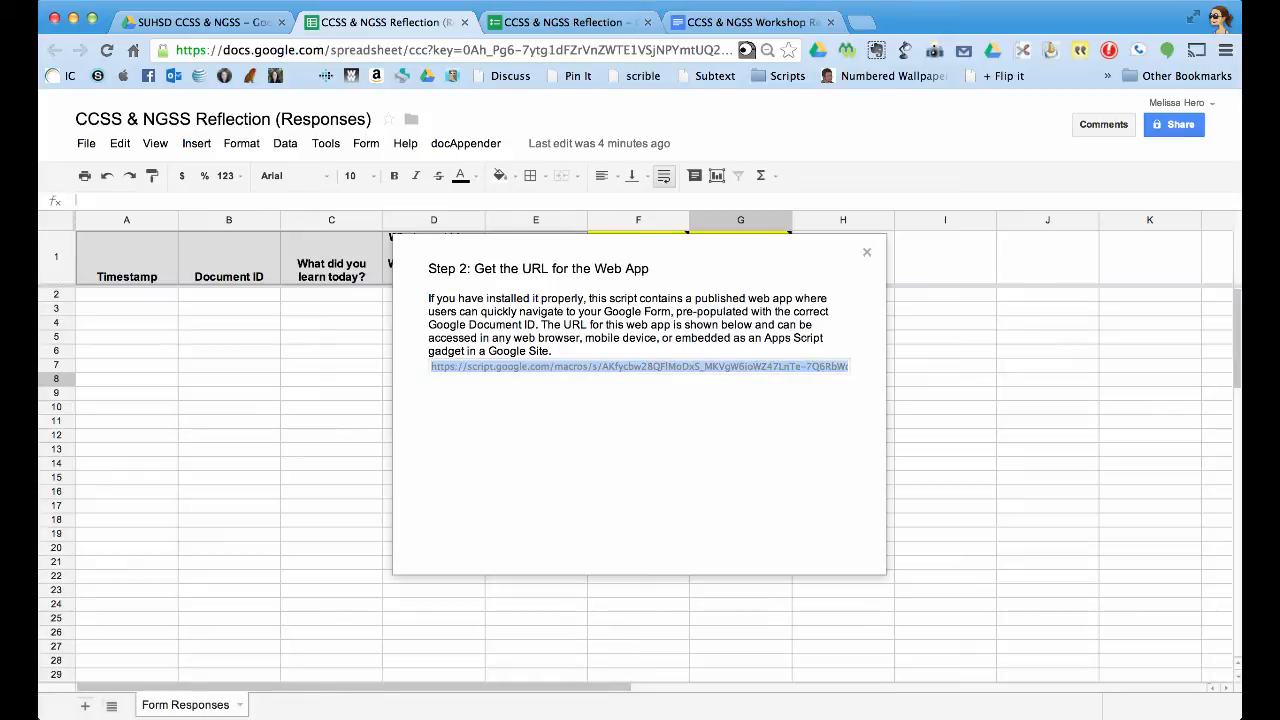
Load the docAppender web app from its pasted URL in a new browser tab.
left_click(860, 22)
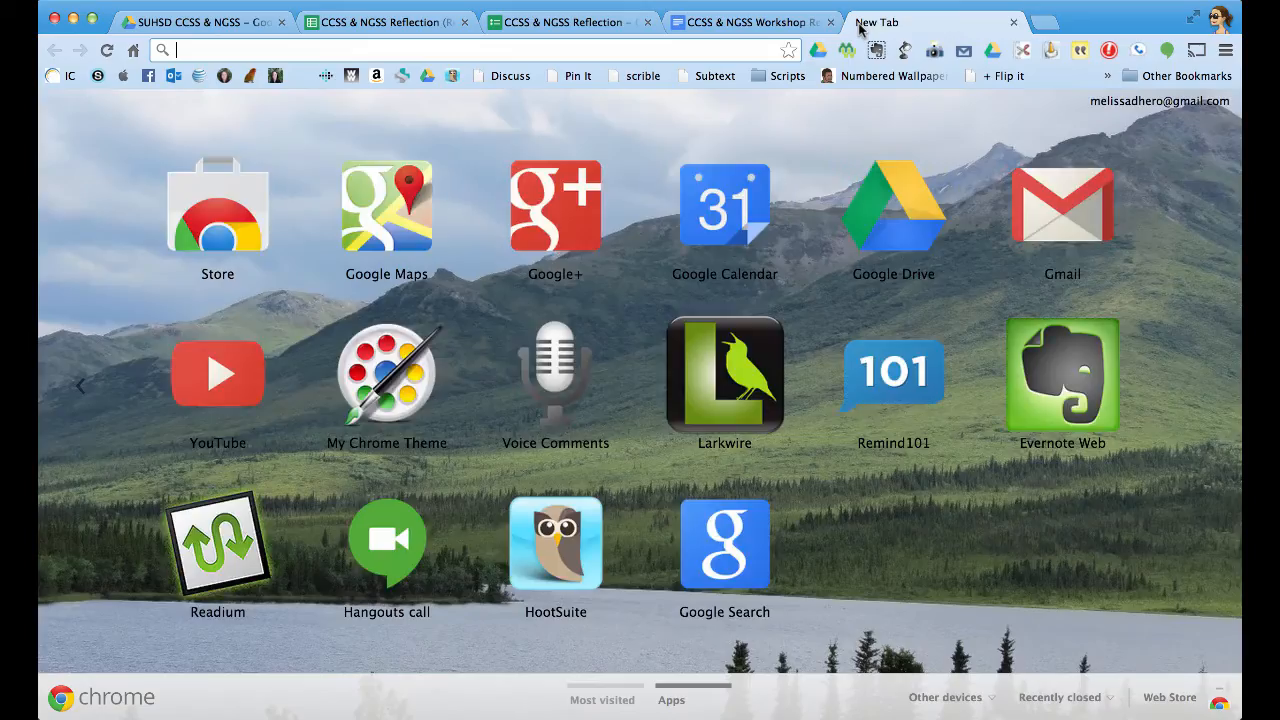
key("Return")
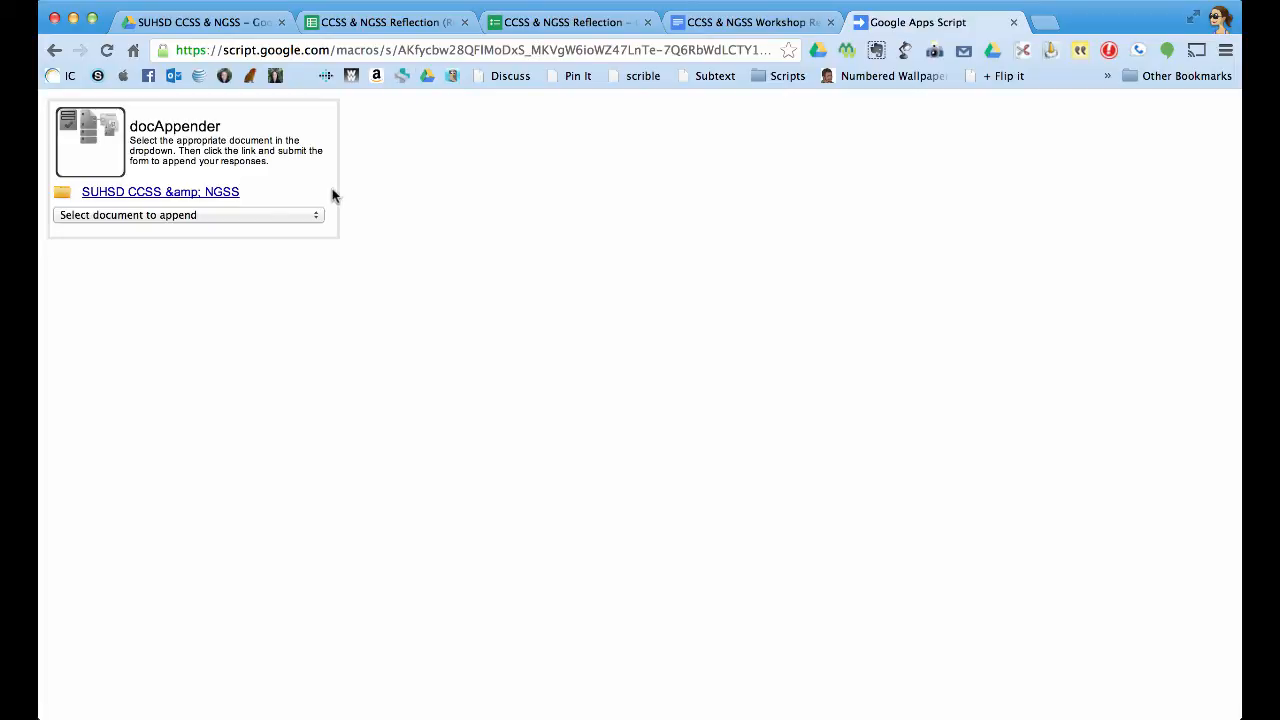
Pick CCSS & NGSS Workshop Reflection as the target document and open its prefilled form.
left_click(167, 220)
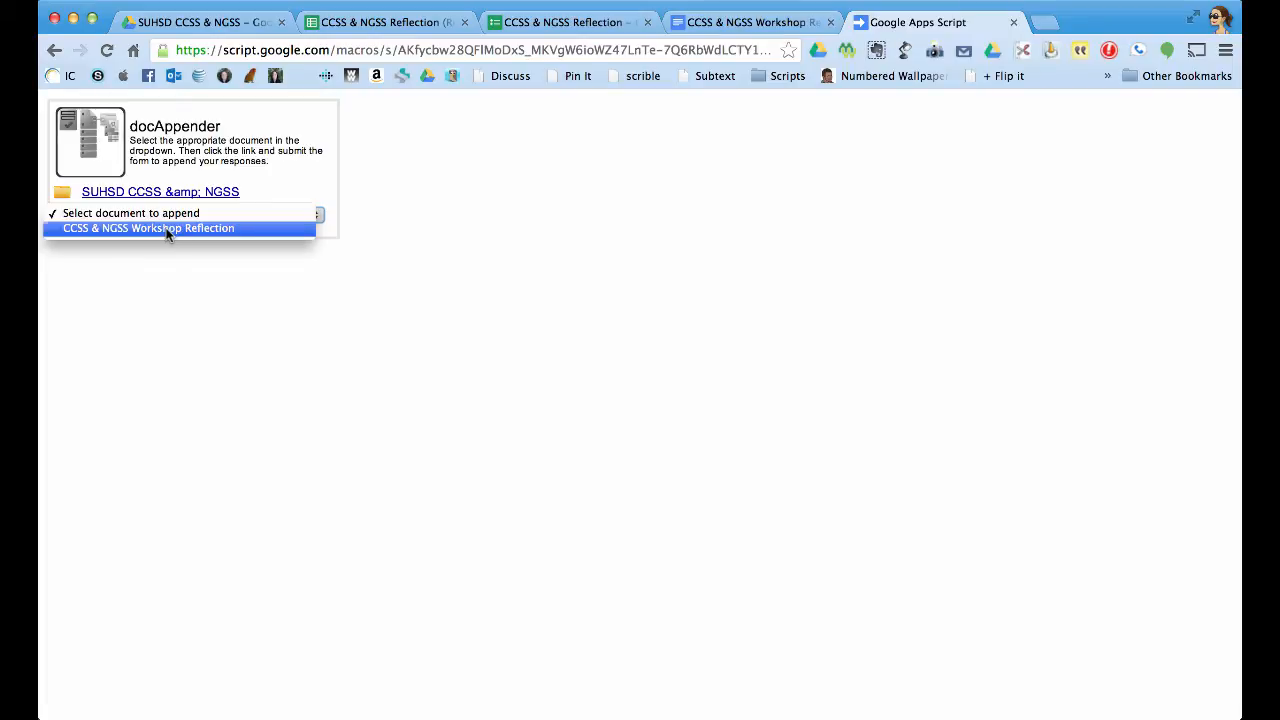
left_click(168, 230)
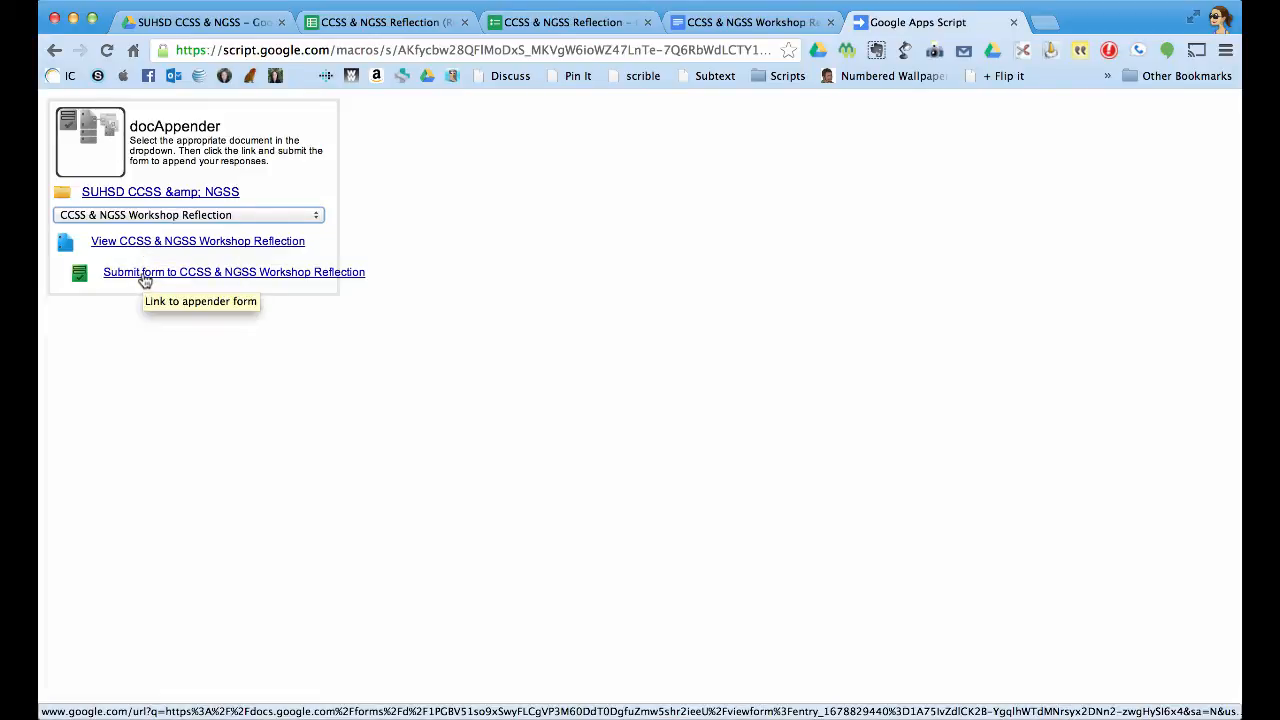
left_click(145, 276)
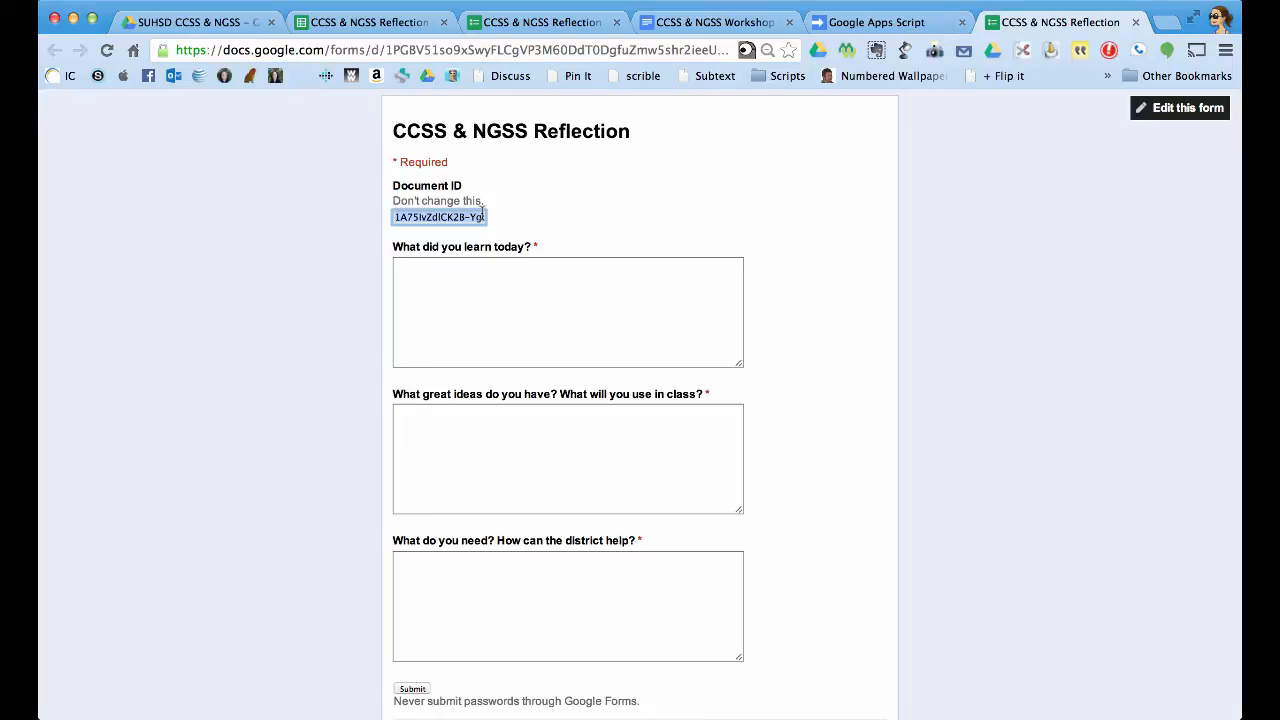
Check the workshop document, then select the prefilled form's web address to copy it.
left_click(697, 23)
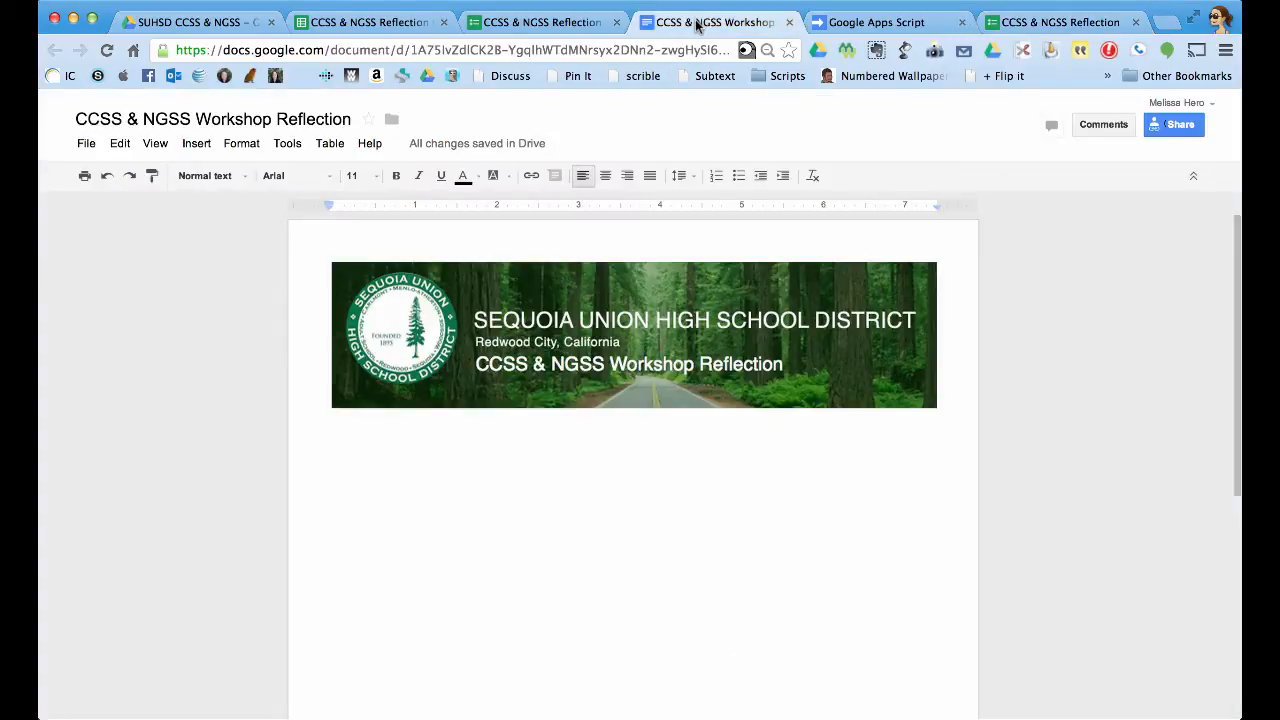
left_click(1028, 28)
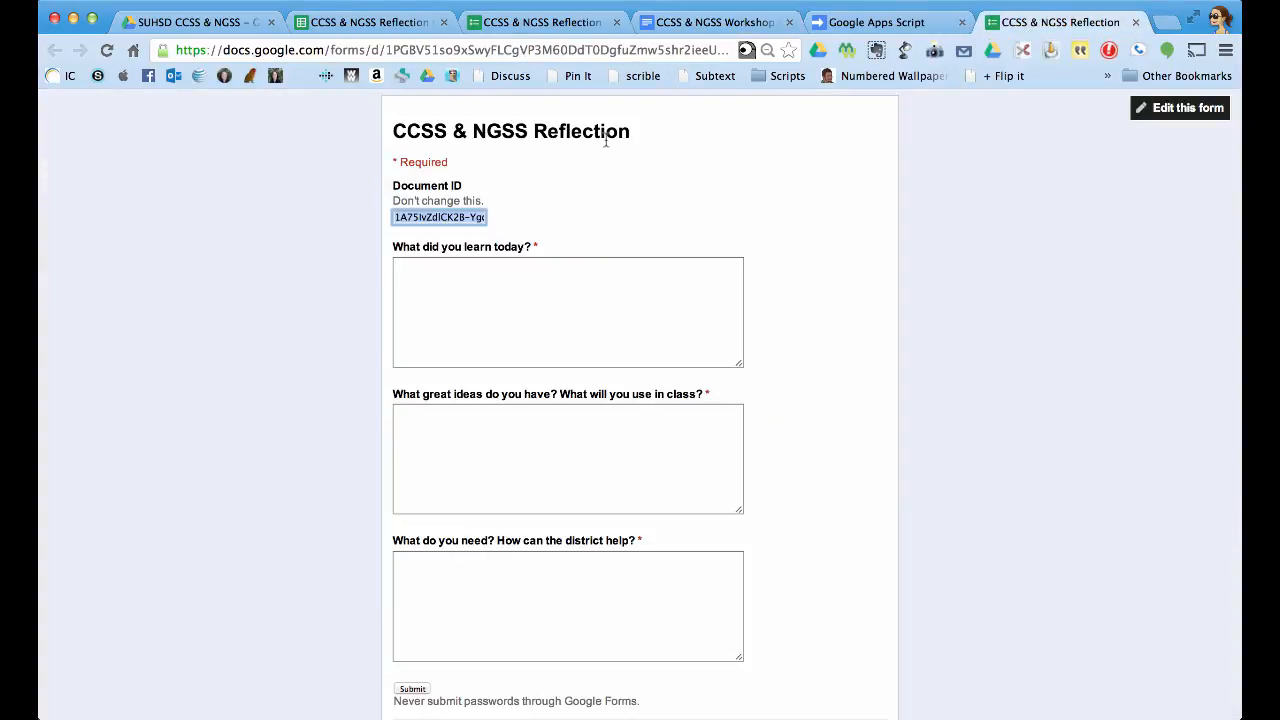
left_click(501, 50)
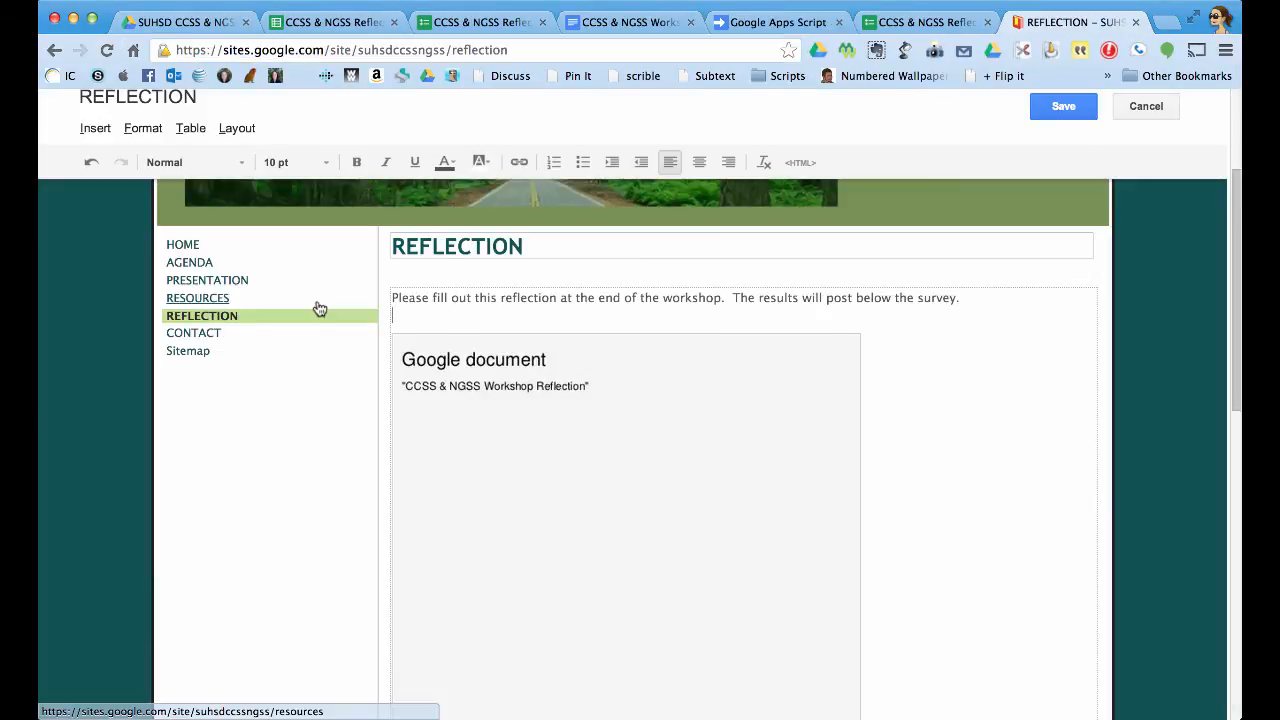
Add an Include gadget (iframe) from the full gadget gallery to the REFLECTION page.
scroll(319, 309, "up", 1)
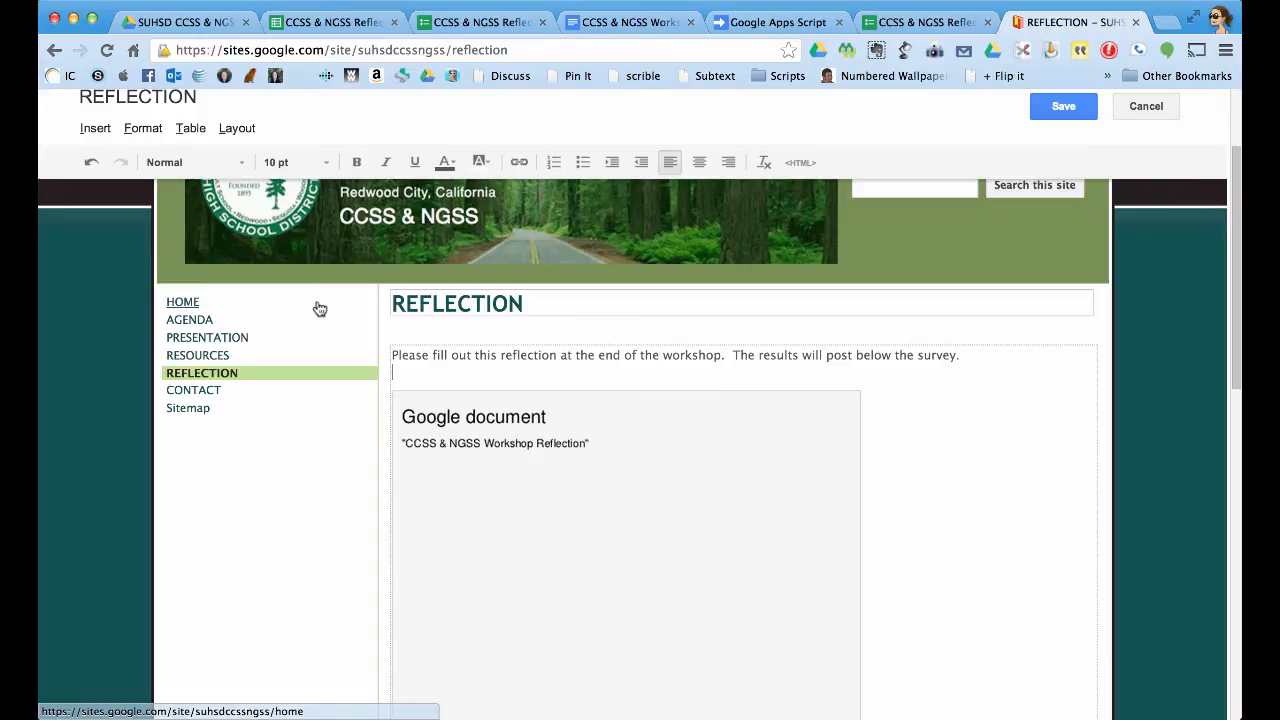
left_click(96, 129)
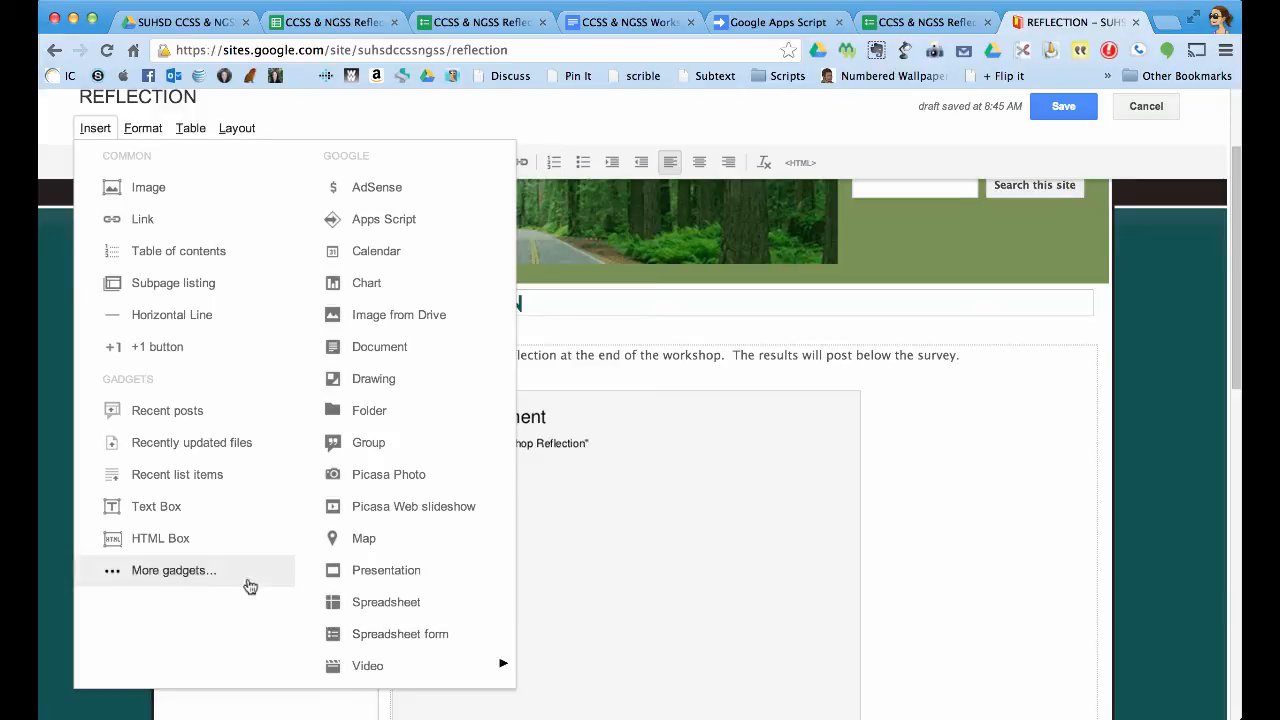
left_click(195, 572)
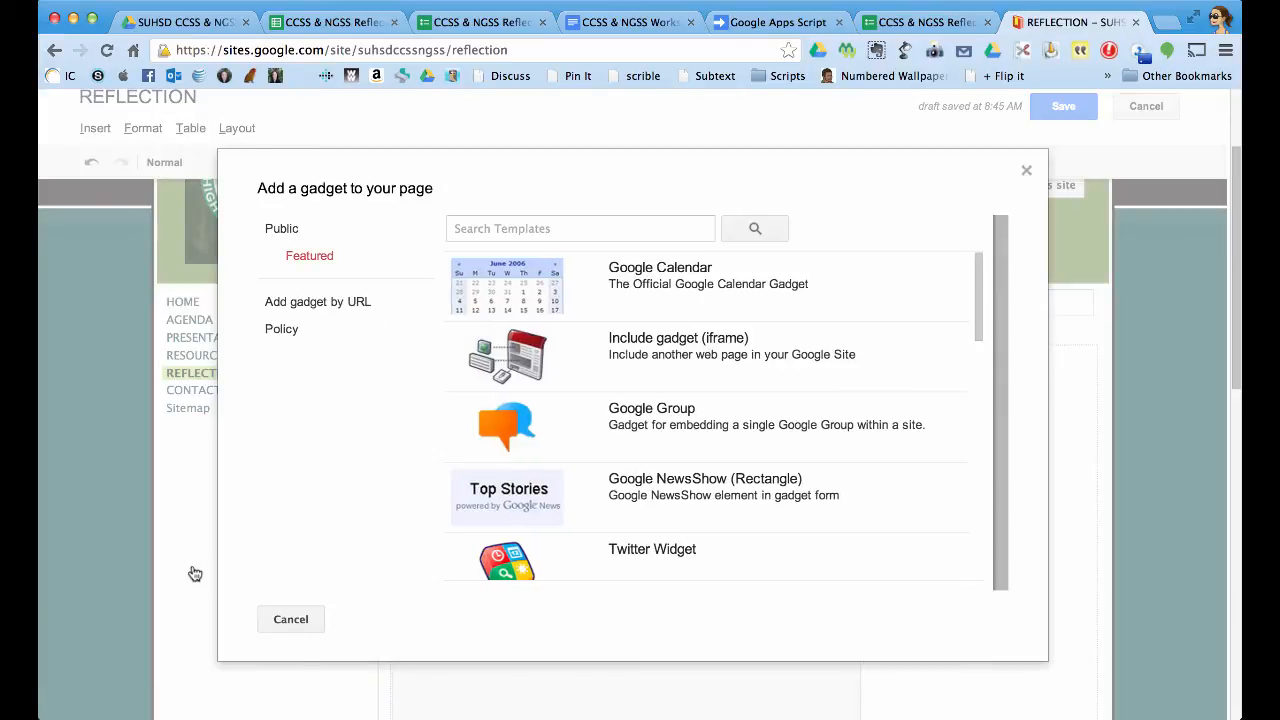
left_click(687, 358)
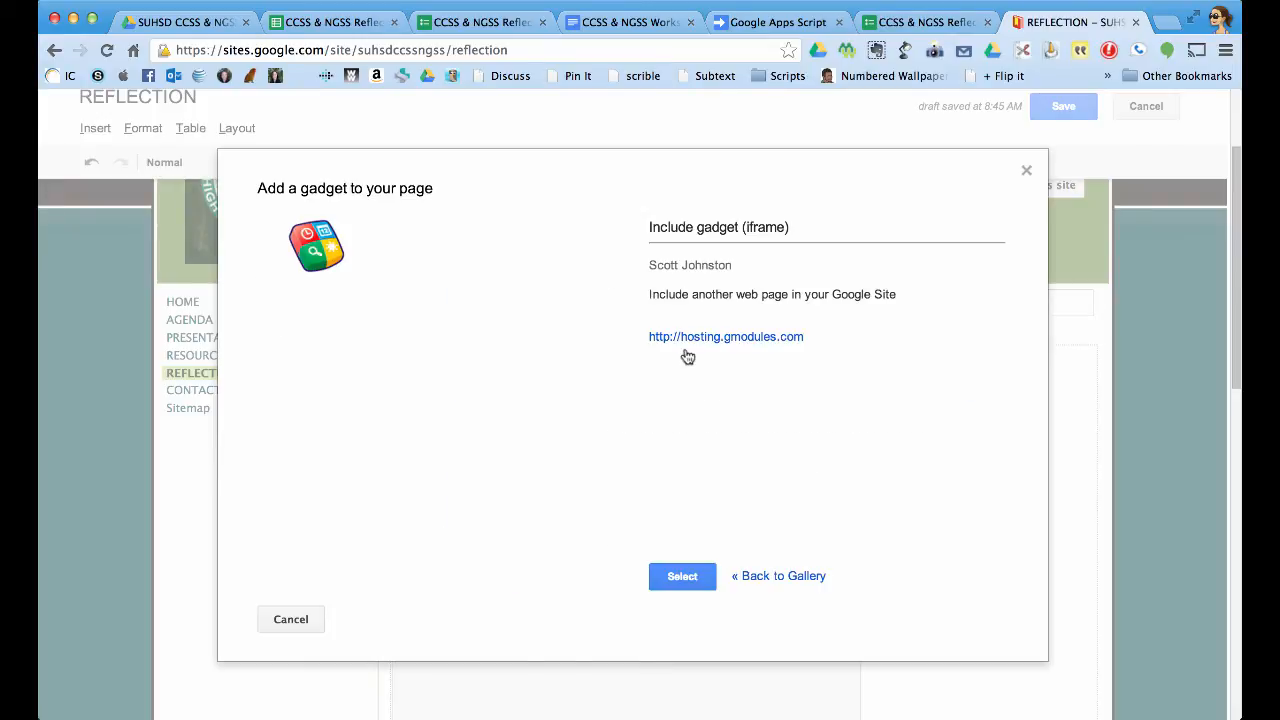
left_click(682, 578)
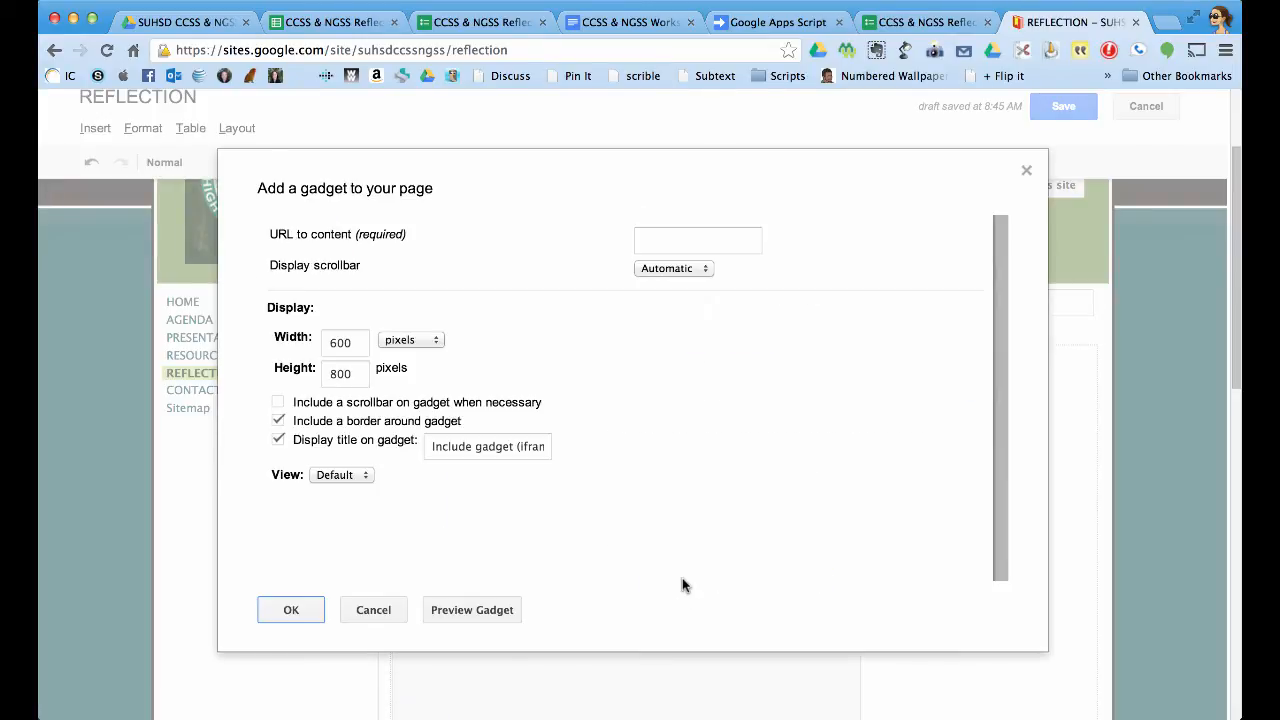
Paste the prefilled form URL as the gadget's content, insert it, and save the page.
left_click(680, 243)
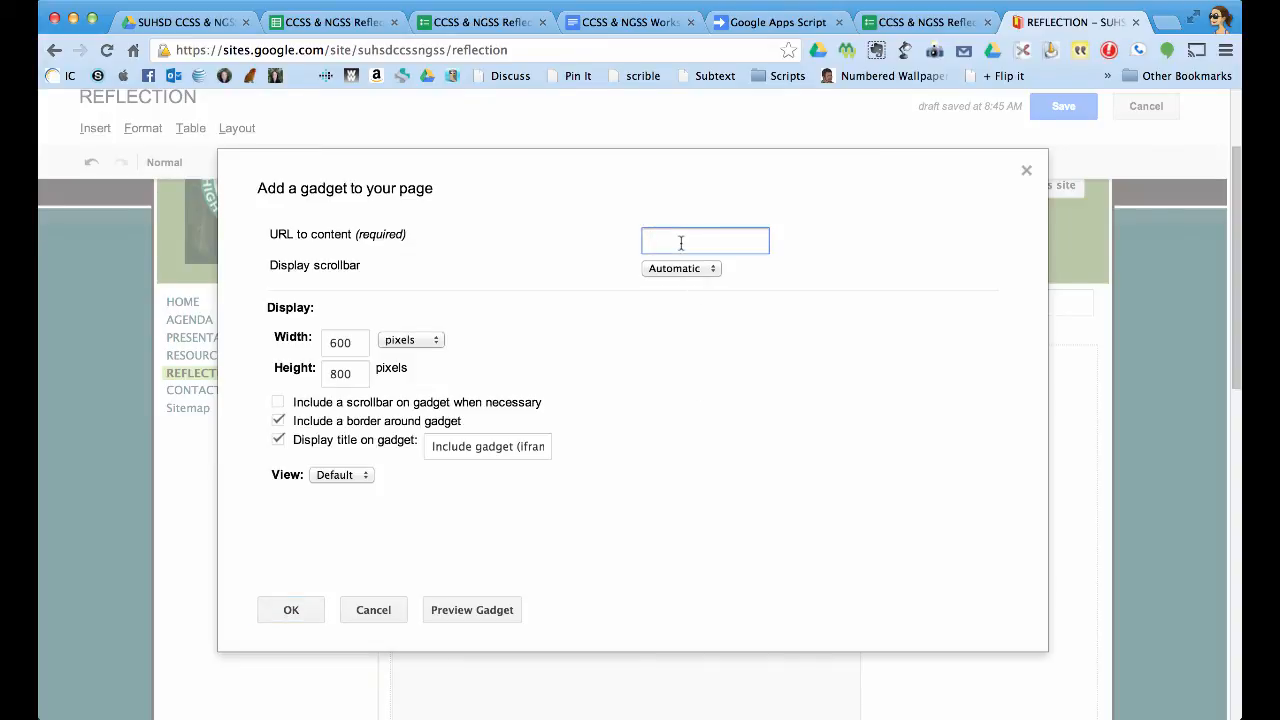
key("super+v")
left_click(925, 23)
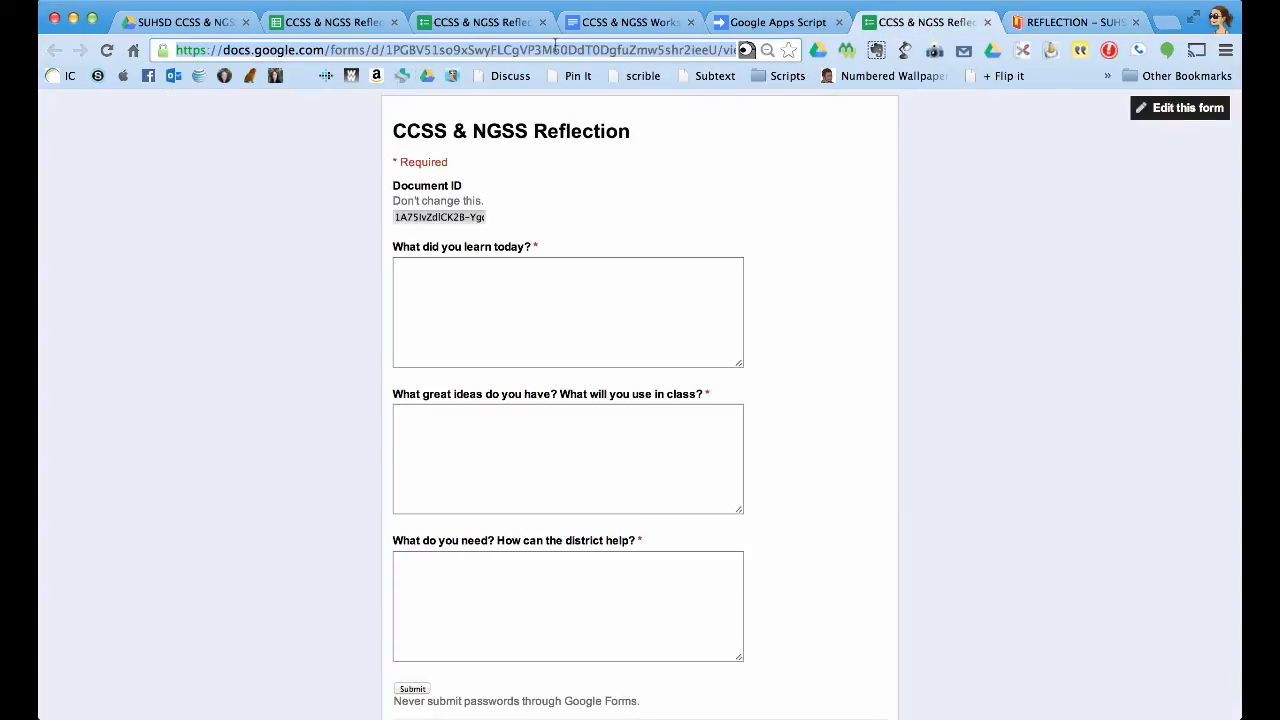
left_click(1072, 20)
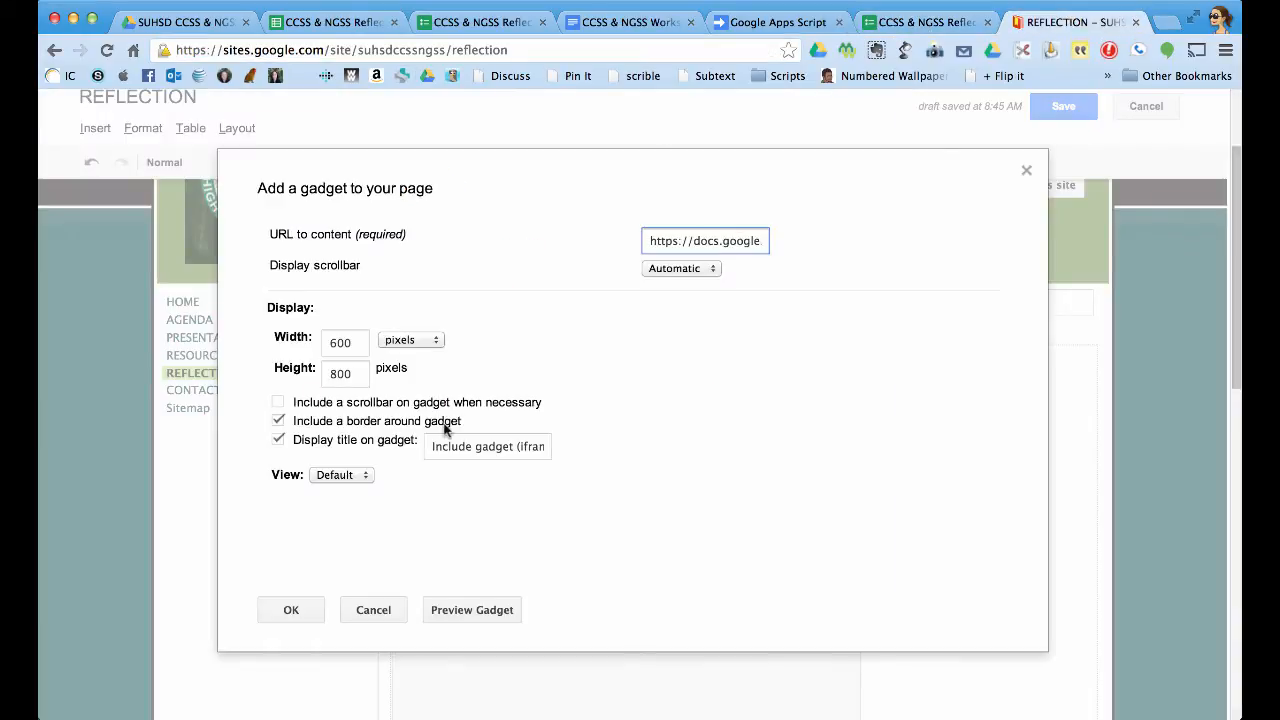
left_click(306, 610)
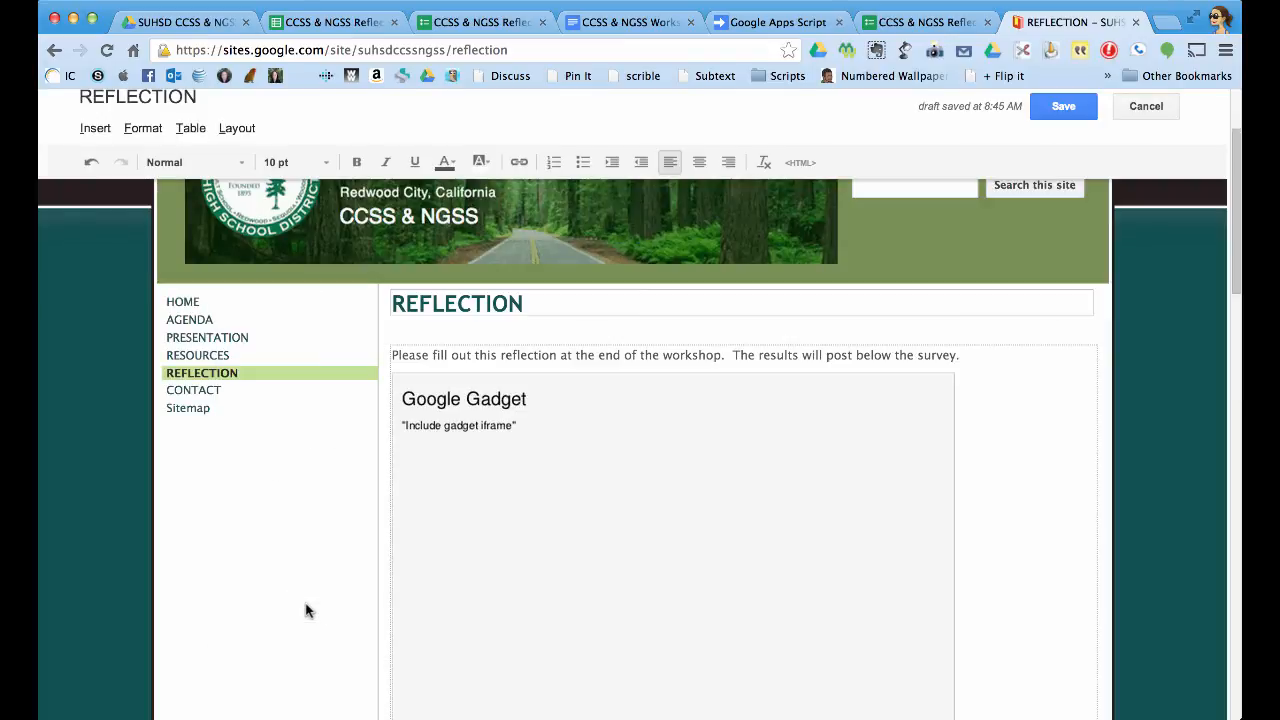
scroll(964, 240, "up", 1)
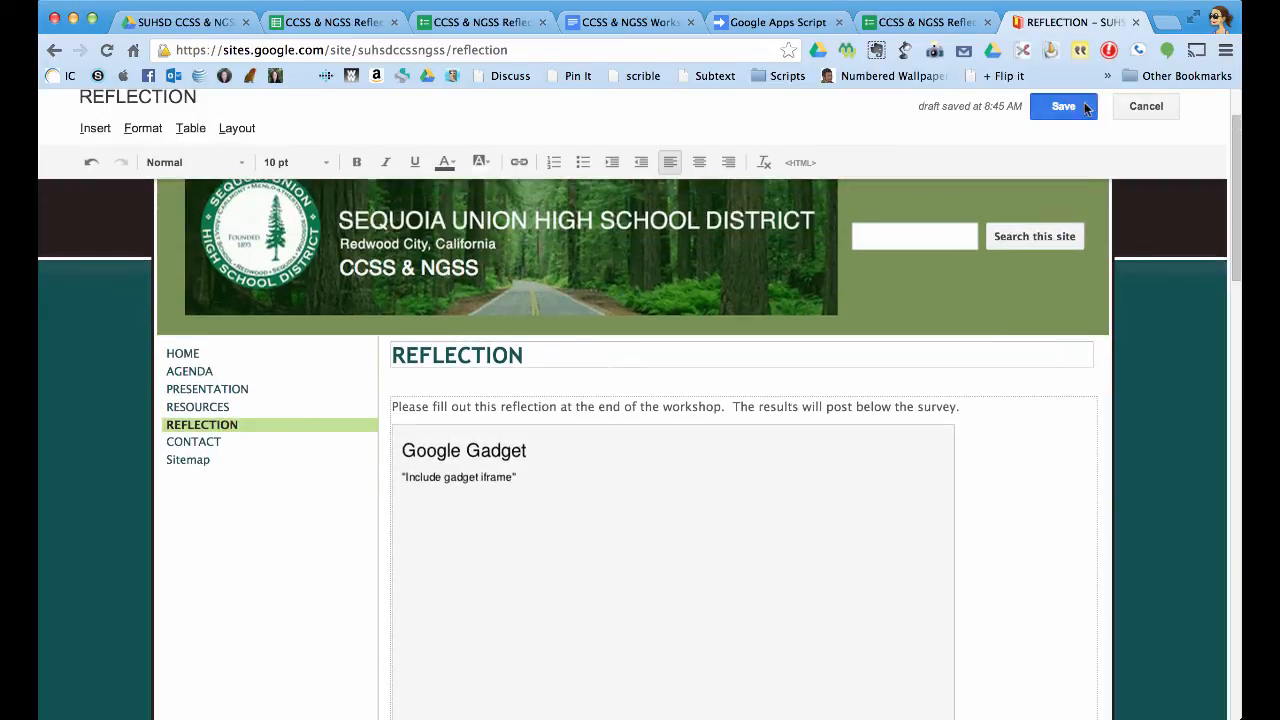
left_click(1063, 106)
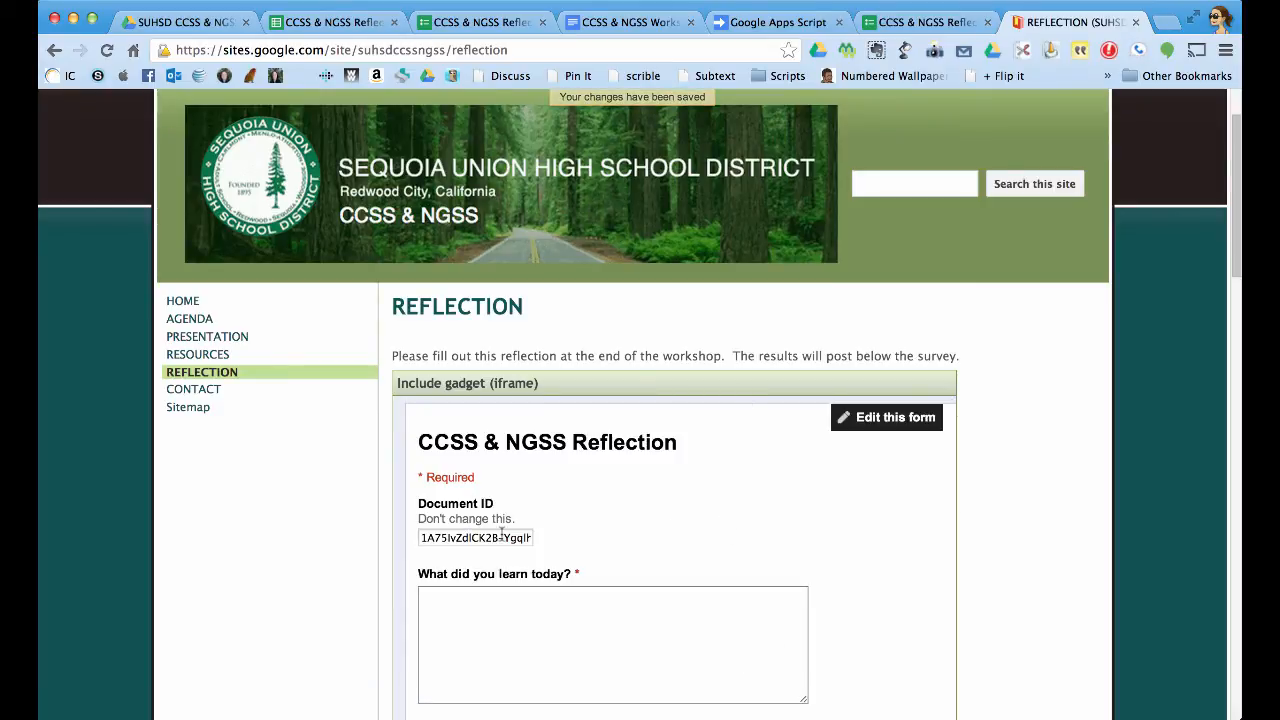
scroll(989, 507, "down", 4)
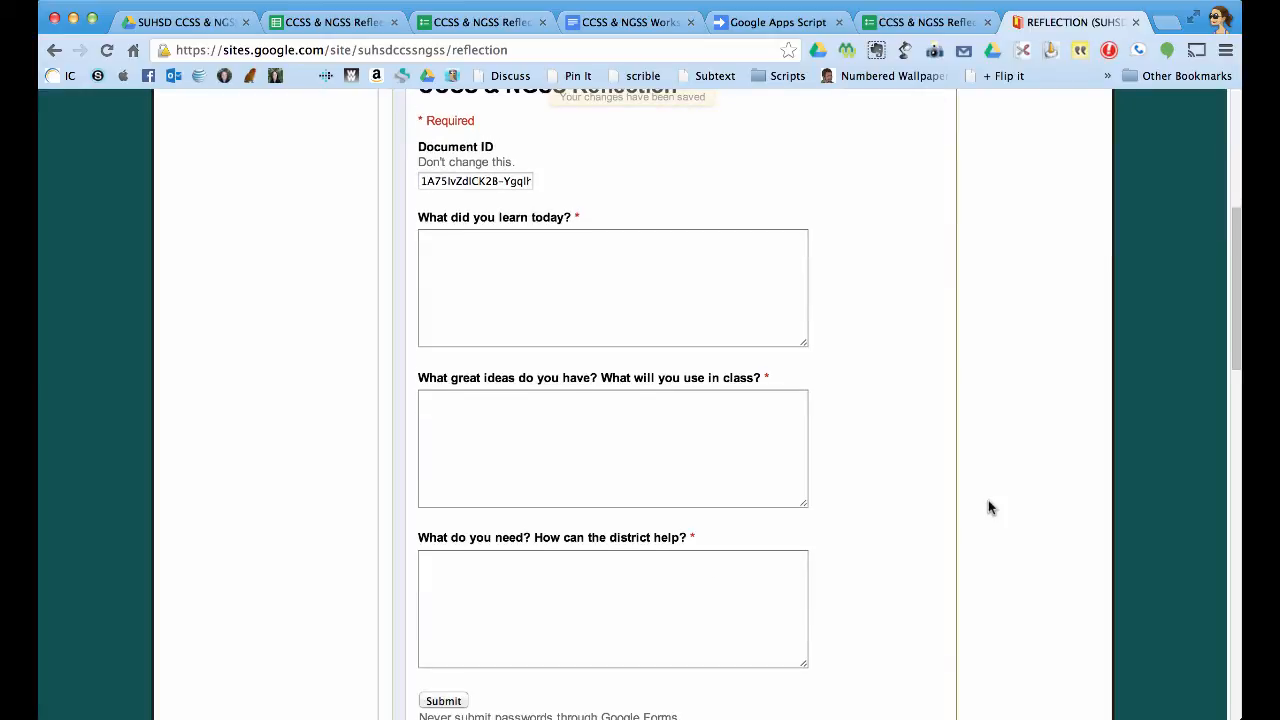
scroll(988, 507, "down", 7)
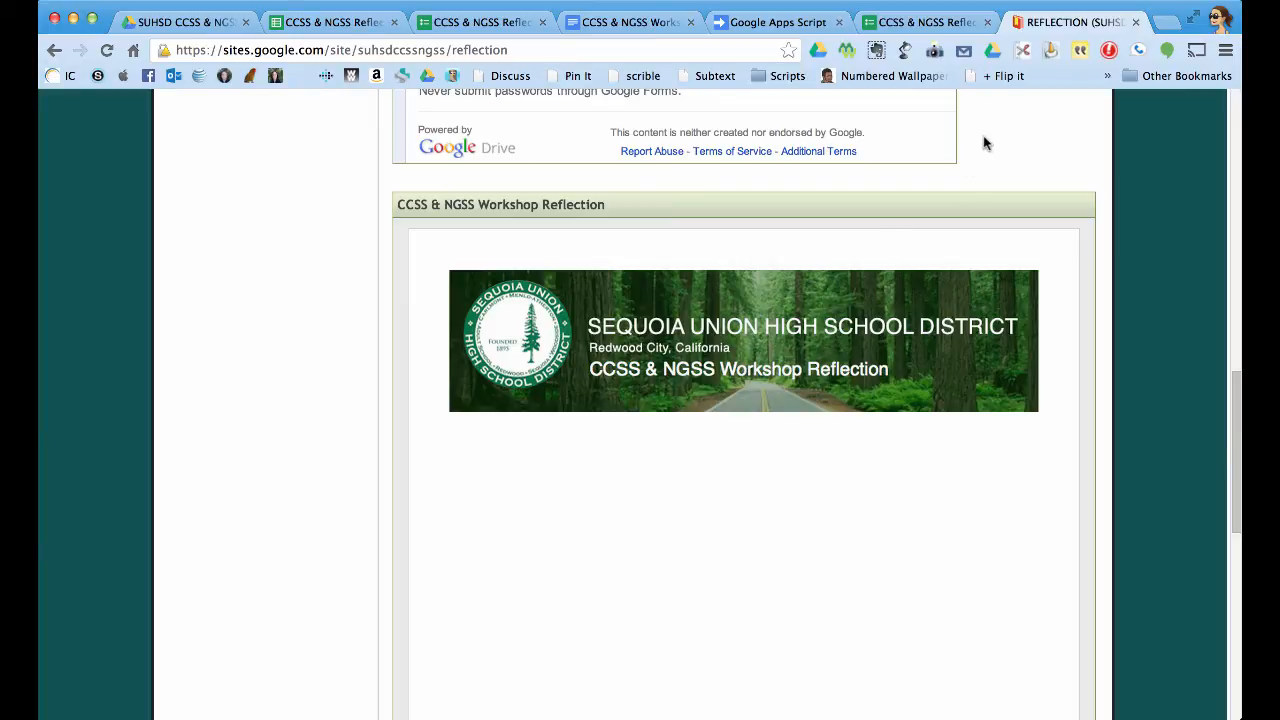
scroll(984, 143, "down", 2)
scroll(984, 143, "up", 7)
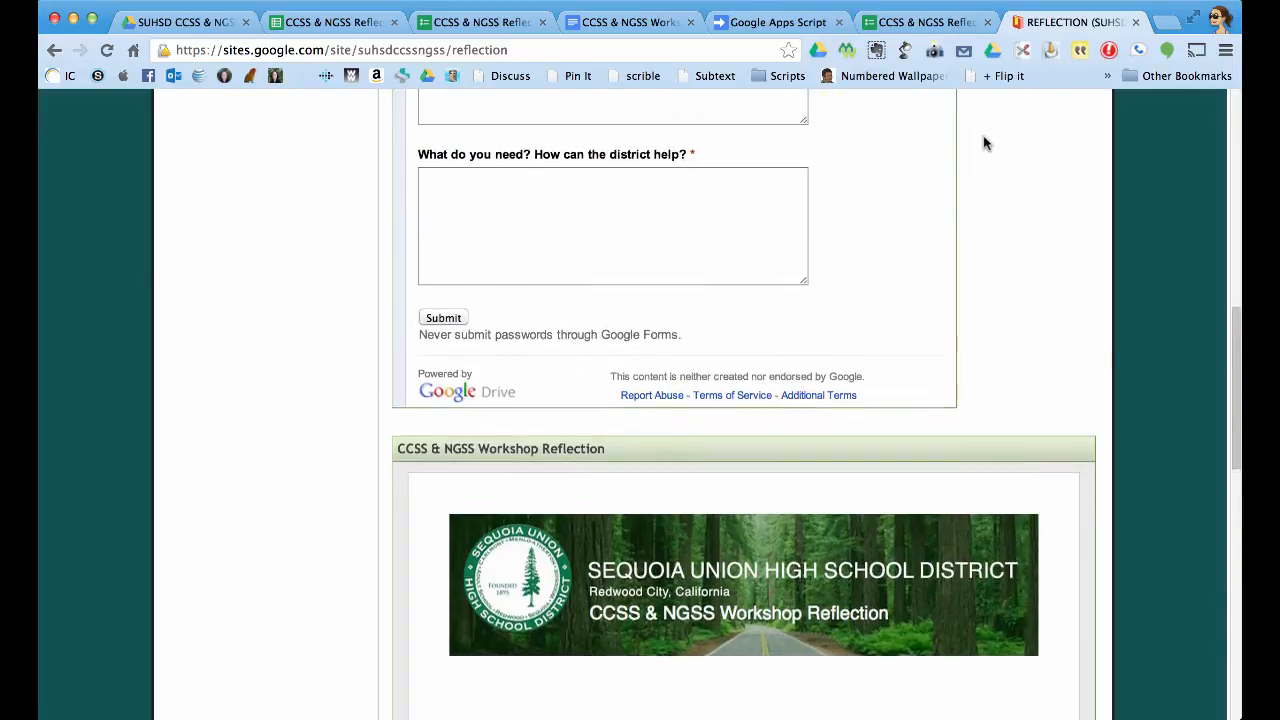
scroll(984, 143, "up", 5)
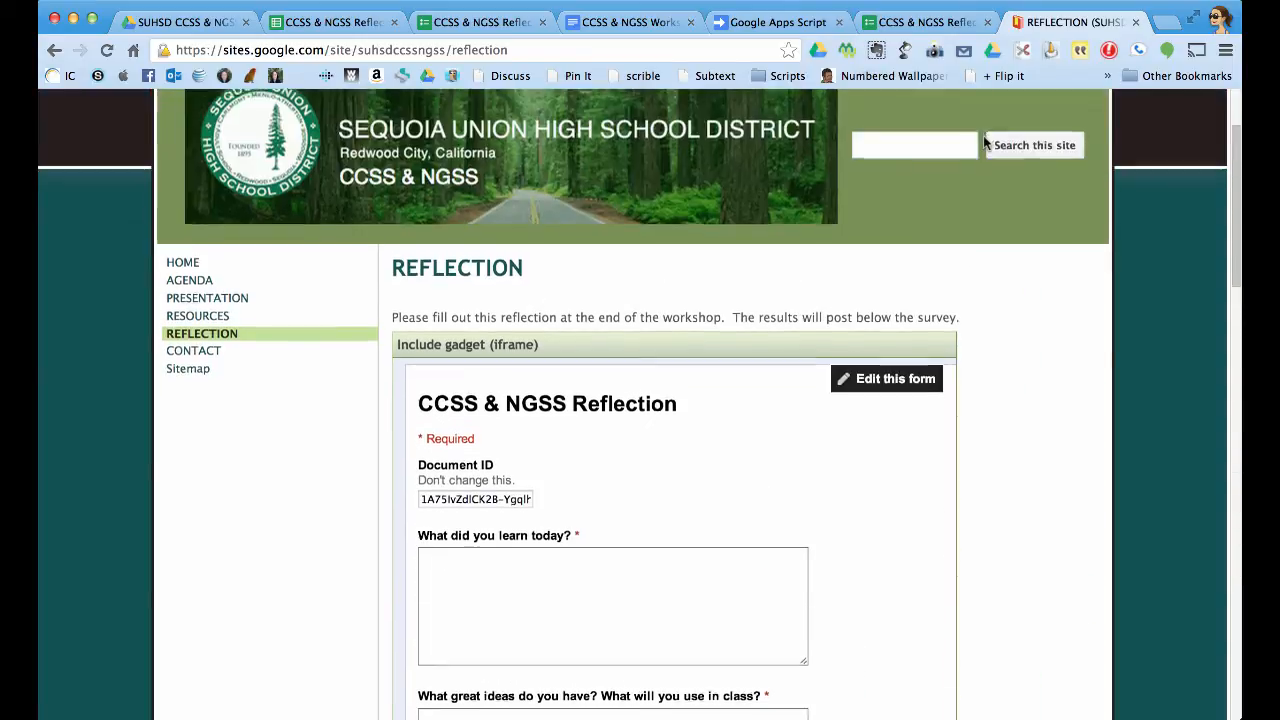
scroll(983, 140, "down", 3)
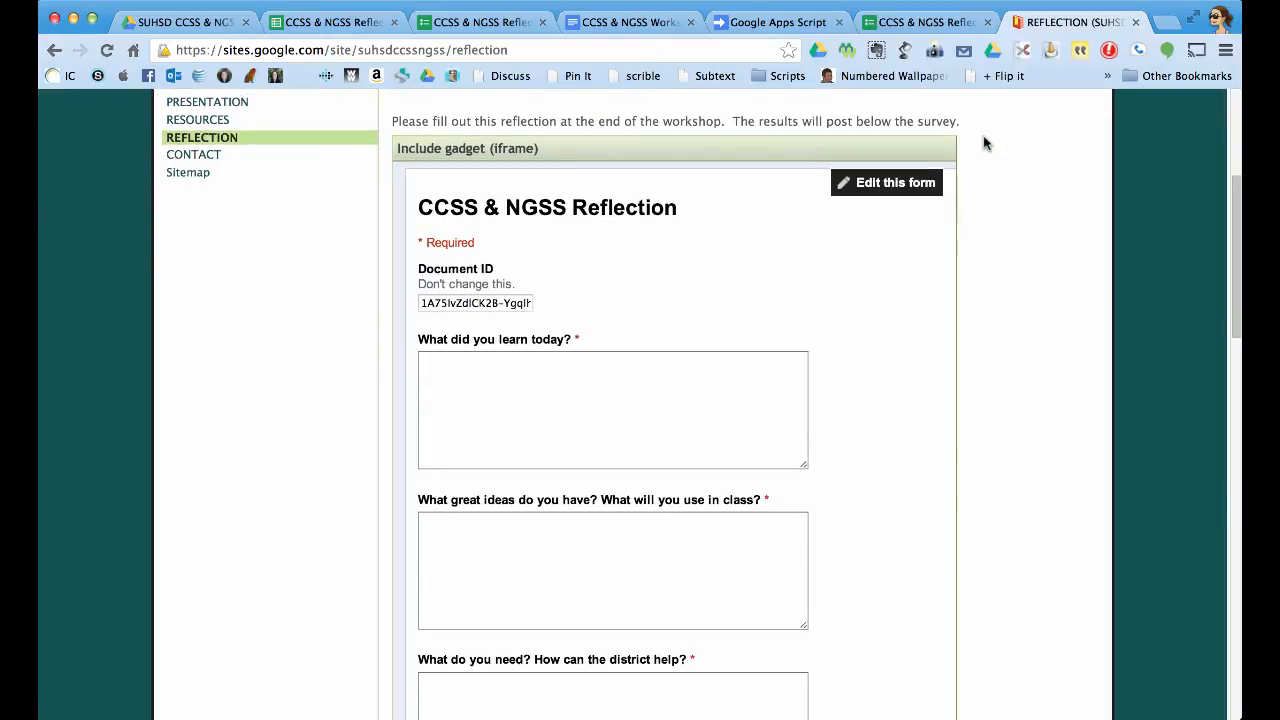
left_click(563, 420)
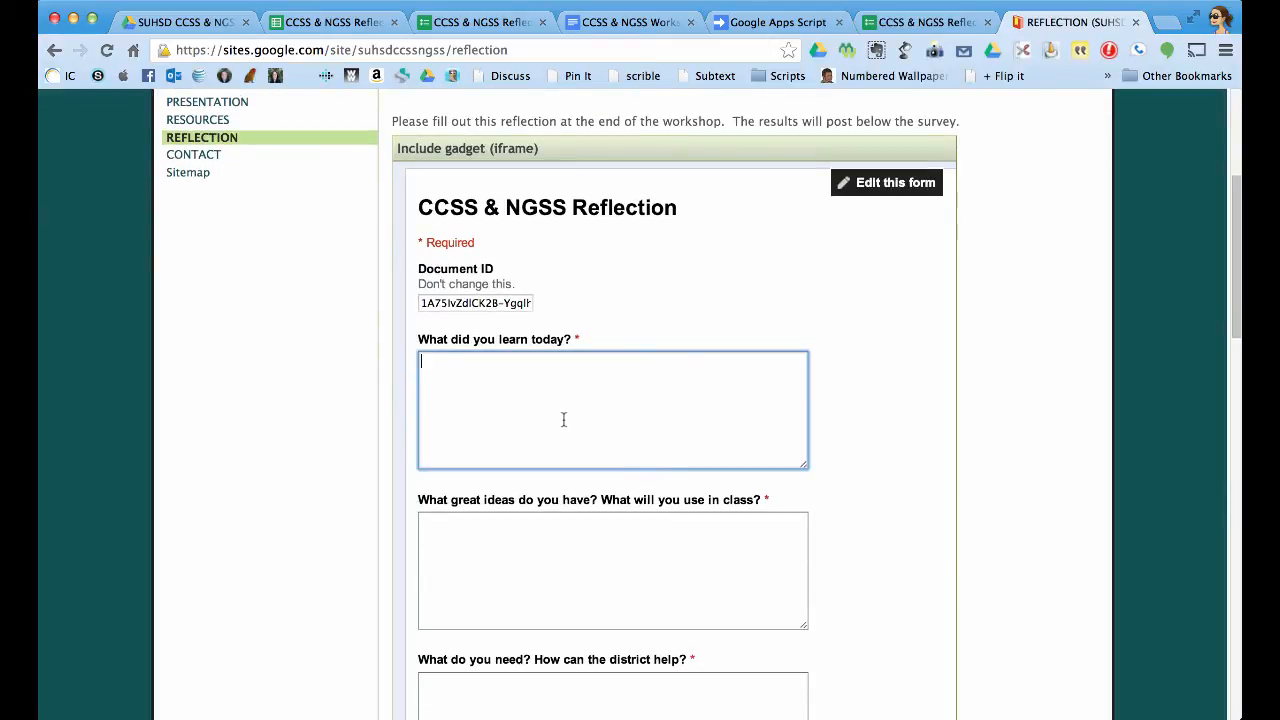
type("I learned lots about CC")
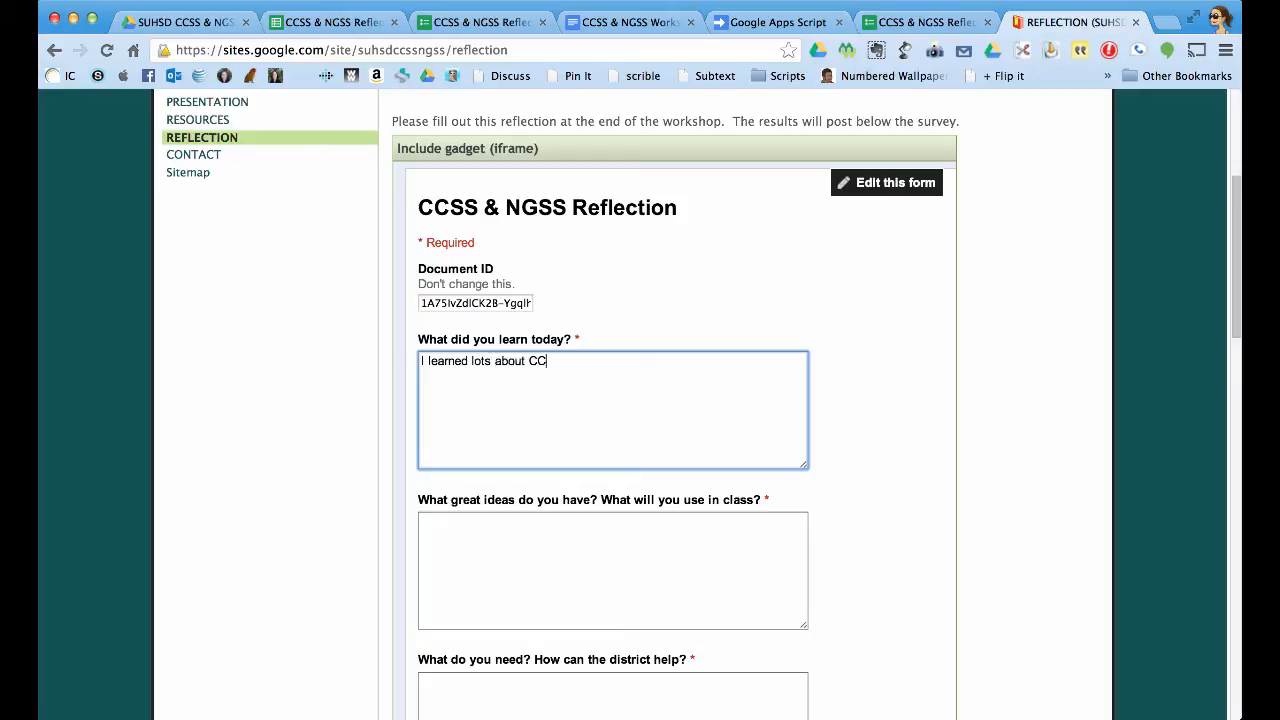
type("SS.  I think that it willl")
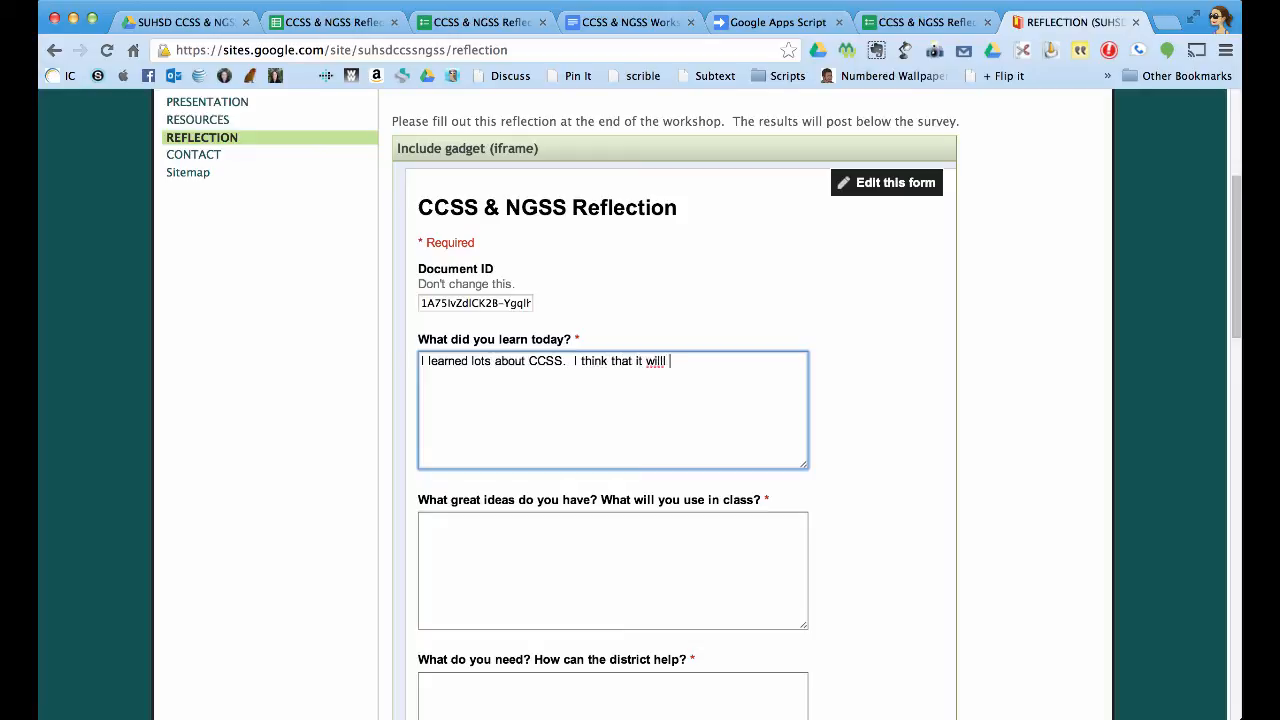
left_click(428, 505)
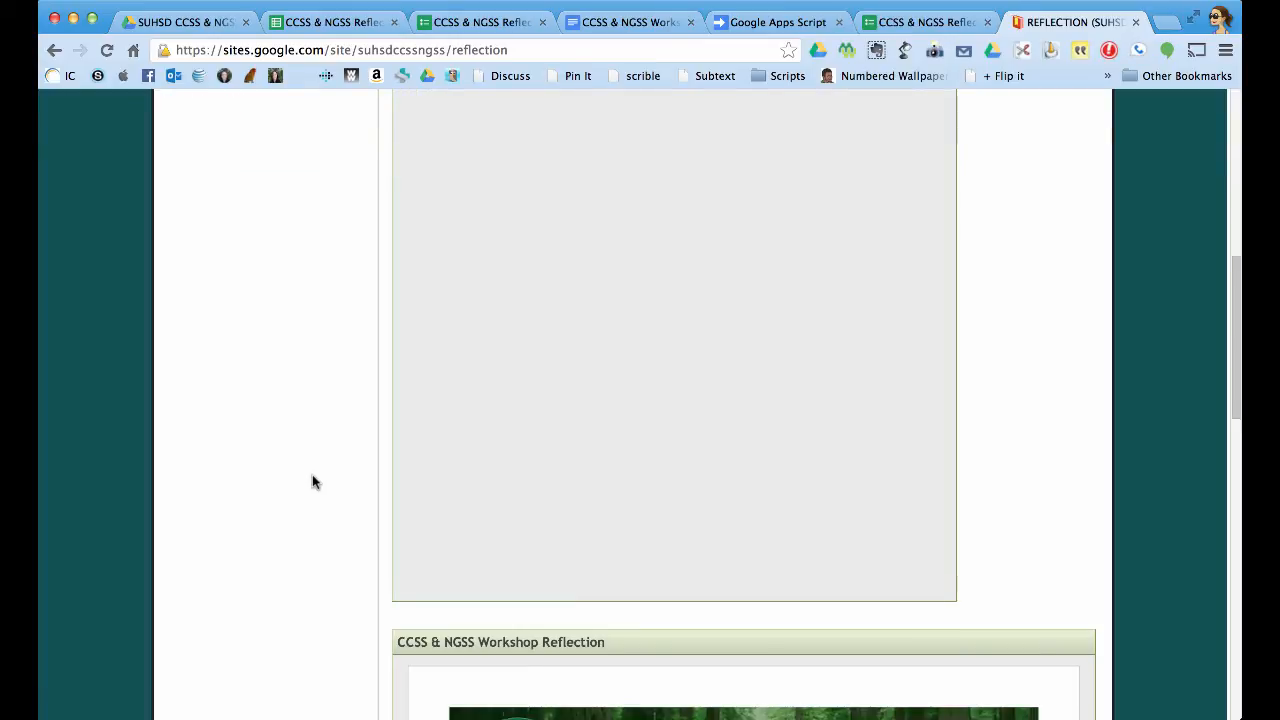
scroll(312, 482, "down", 4)
scroll(312, 475, "down", 3)
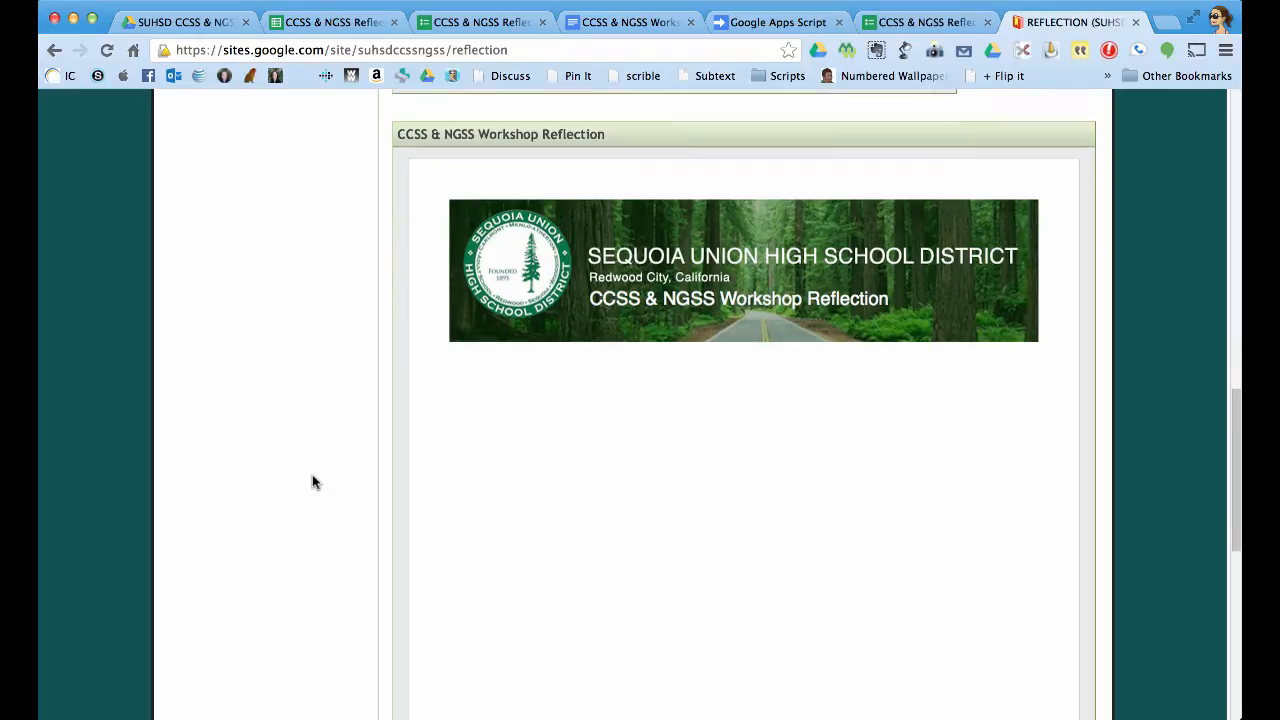
scroll(312, 475, "up", 1)
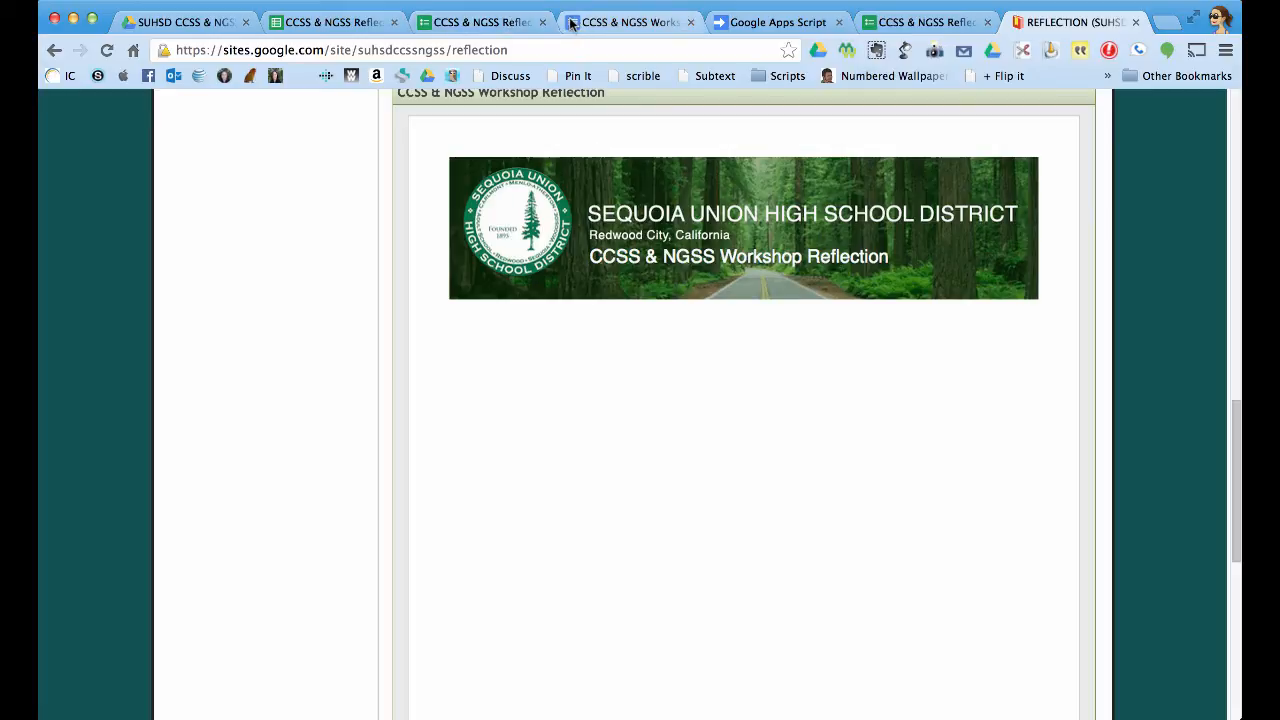
Close the Step 2 web-app dialog in the responses sheet and verify the appended table in the document.
left_click(372, 24)
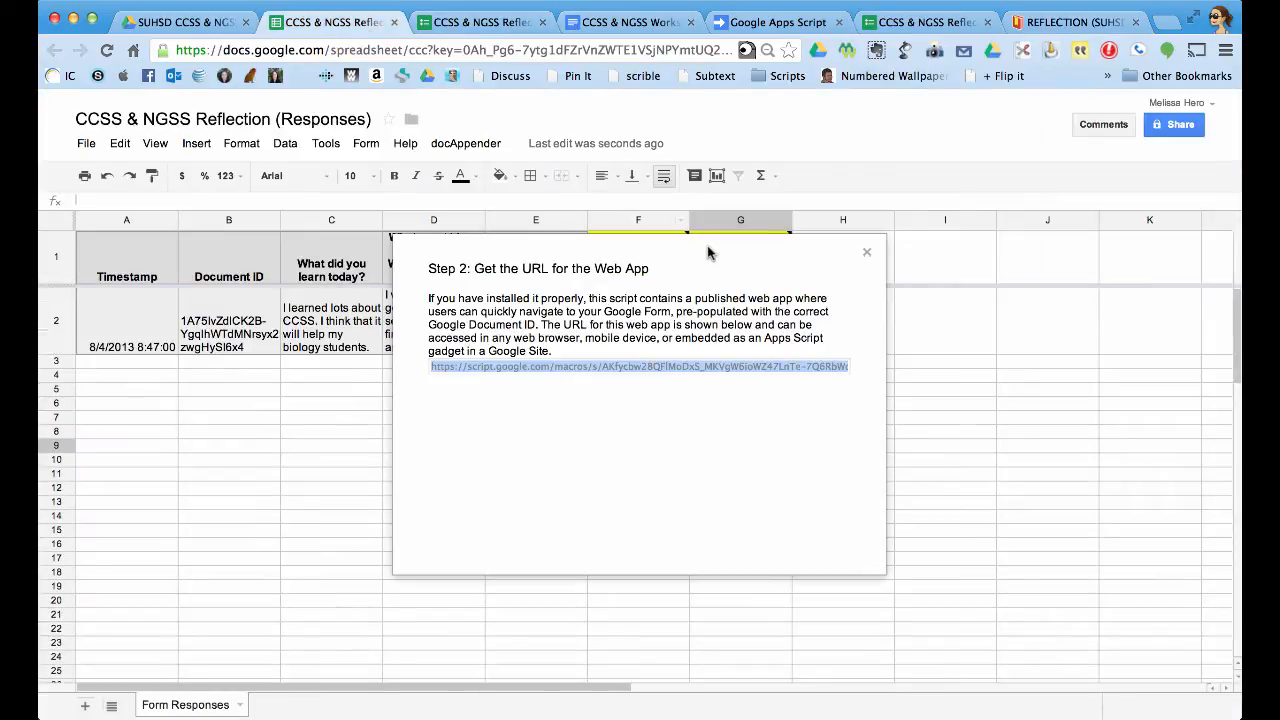
left_click(867, 252)
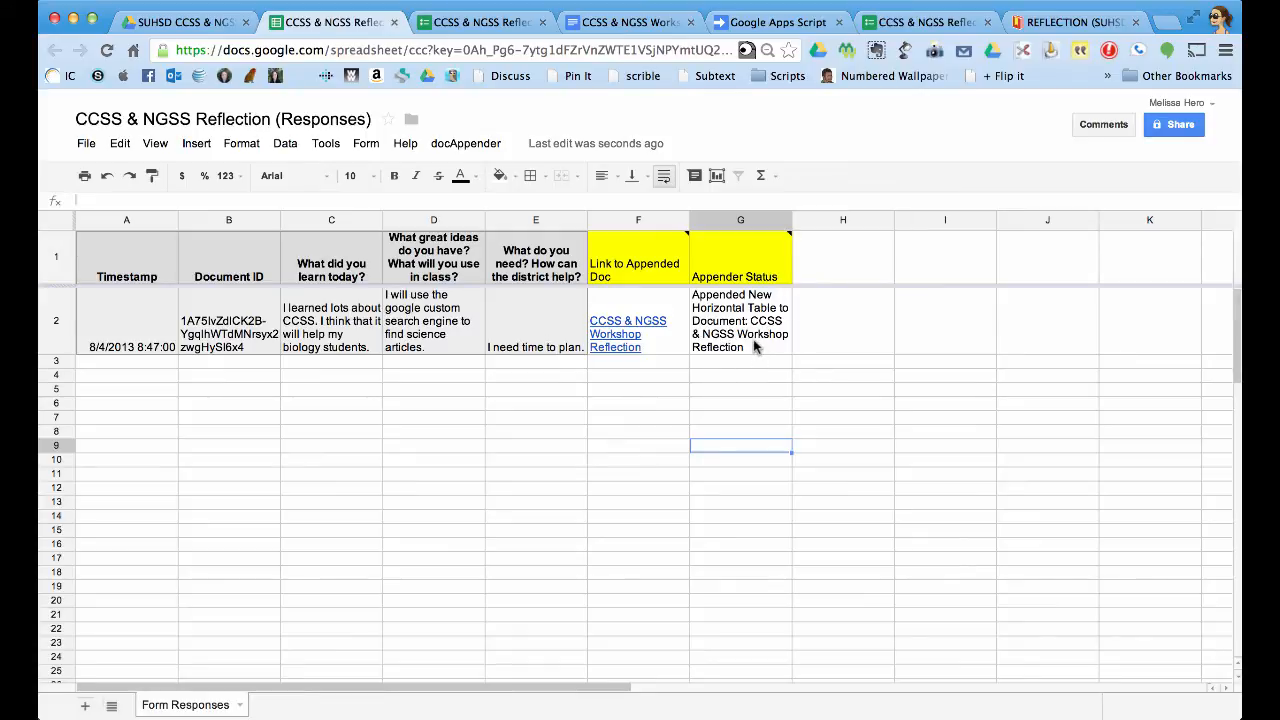
left_click(613, 28)
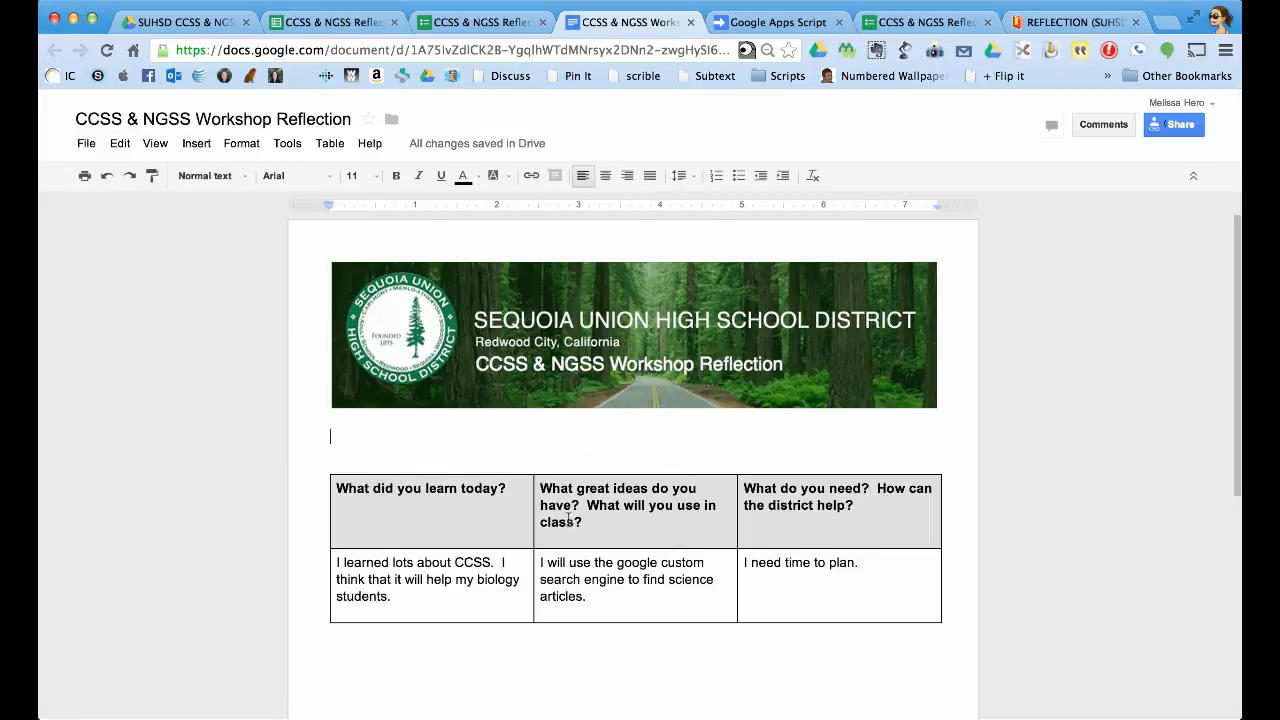
left_click(1062, 24)
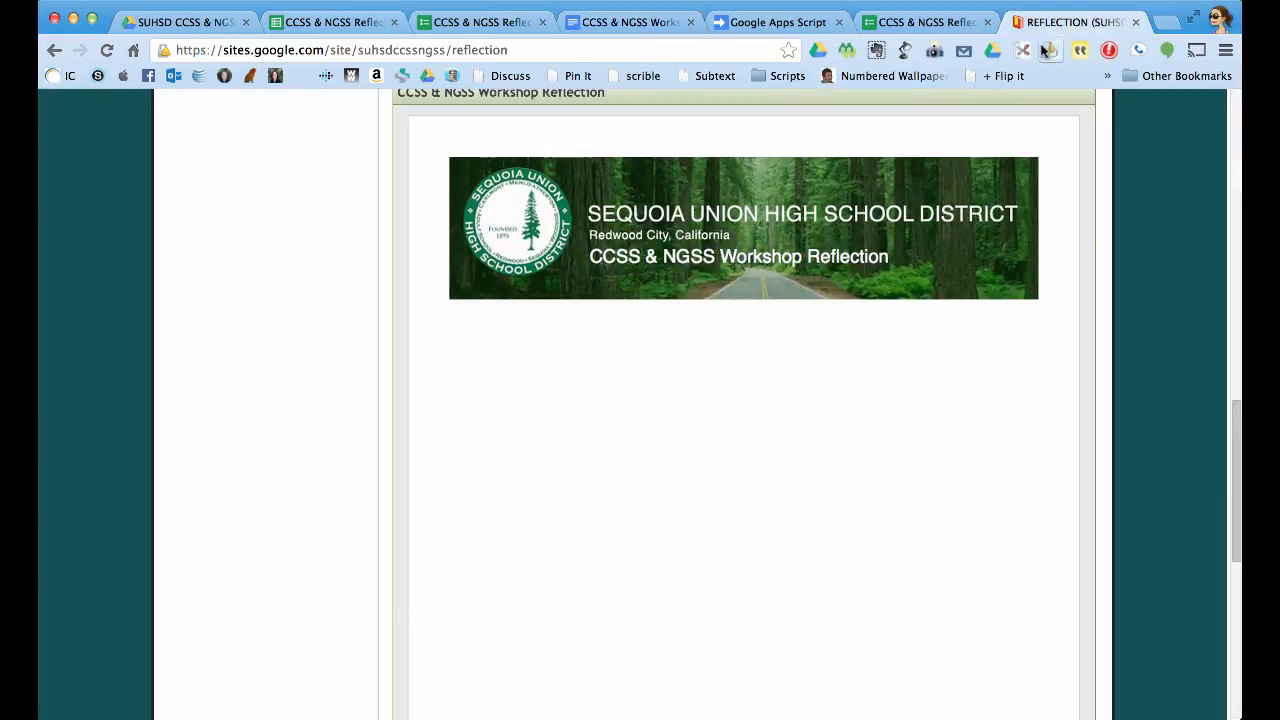
Reload the REFLECTION page and scroll through the refreshed embedded document and the form.
scroll(132, 116, "up", 2)
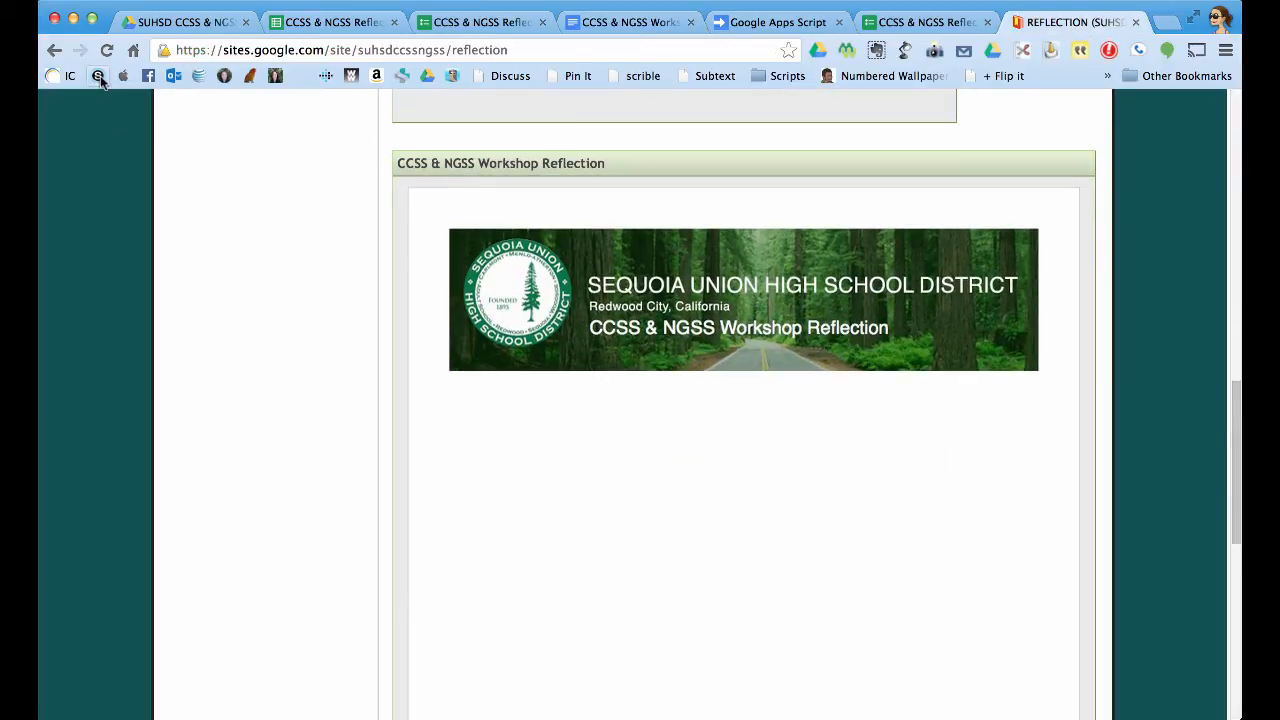
left_click(105, 51)
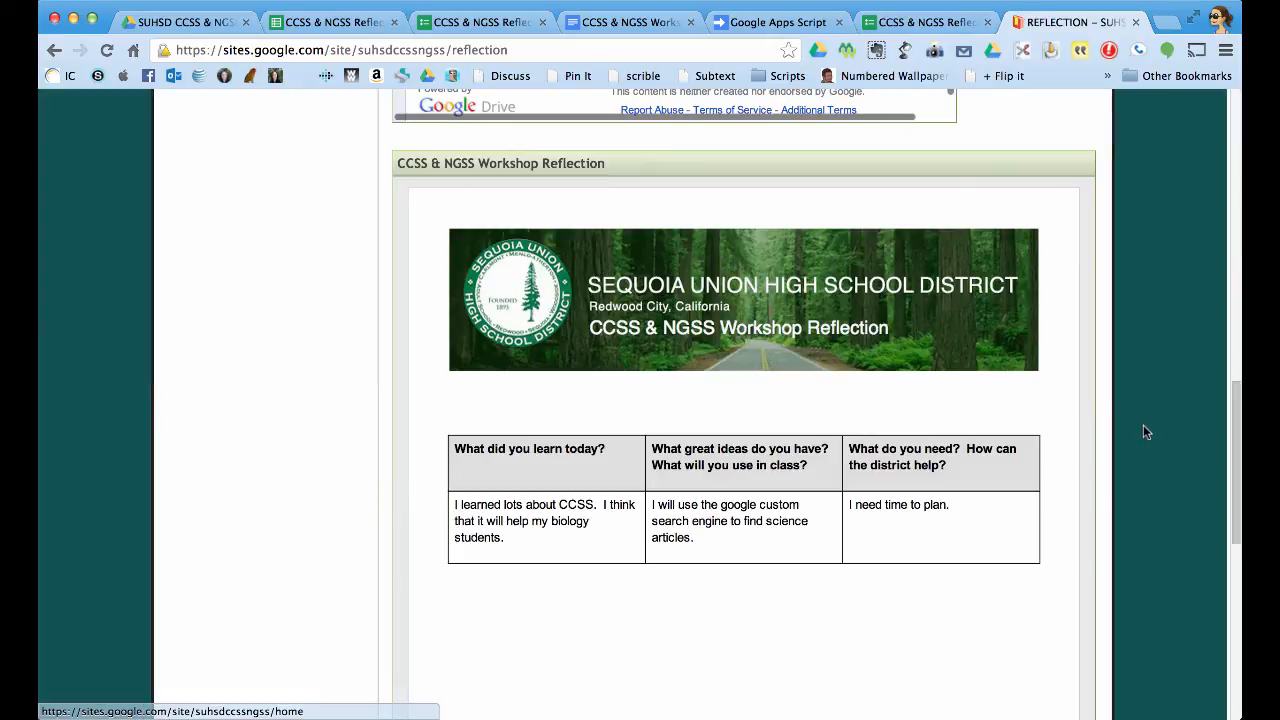
scroll(803, 463, "up", 2)
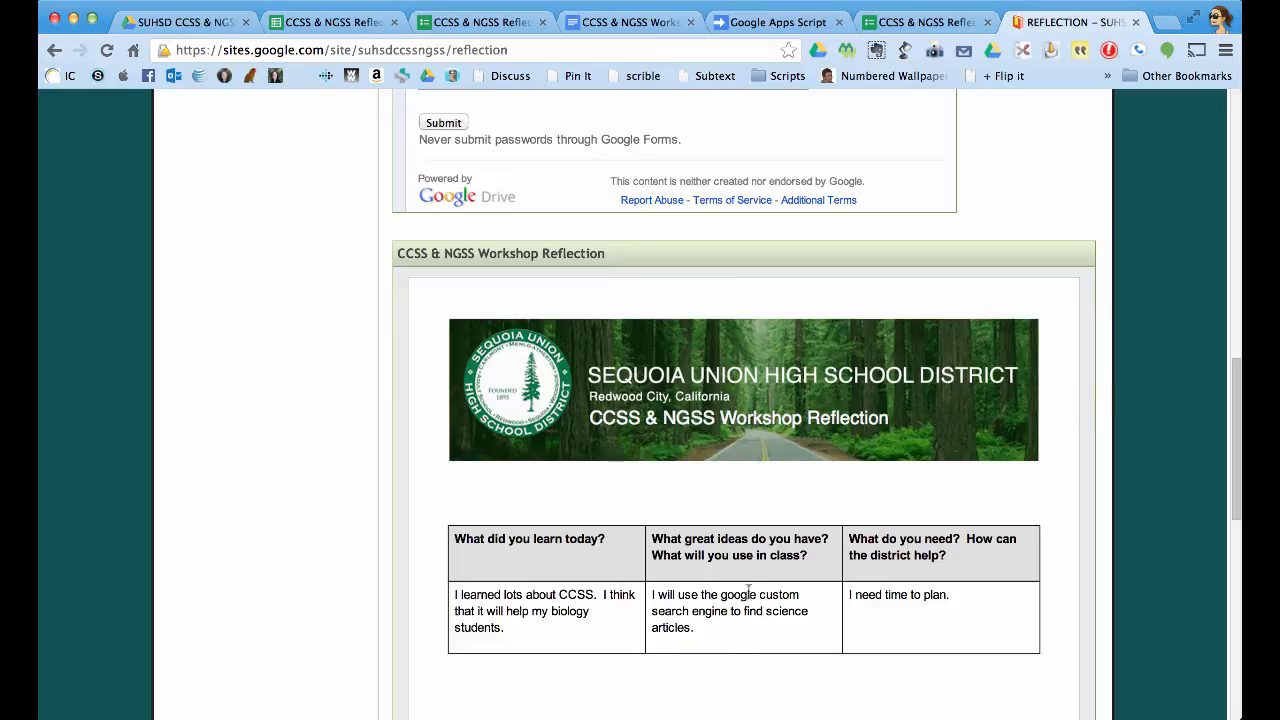
scroll(1117, 452, "up", 6)
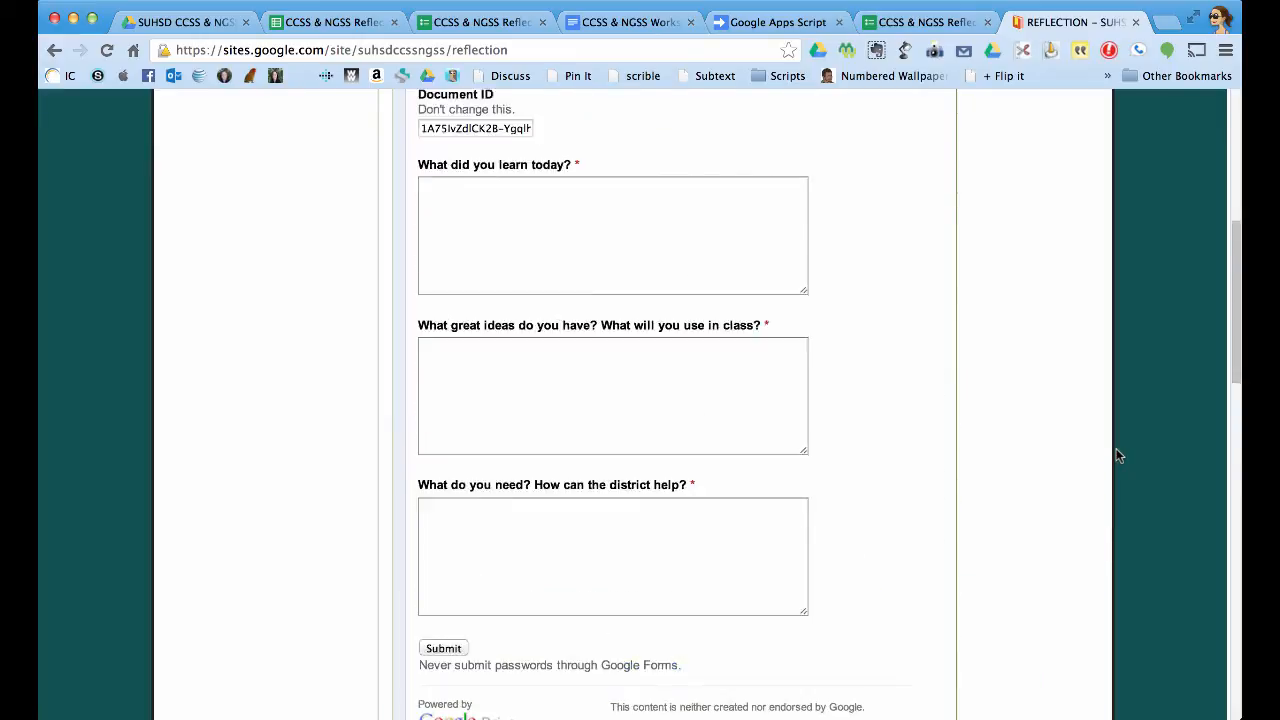
scroll(1117, 455, "up", 2)
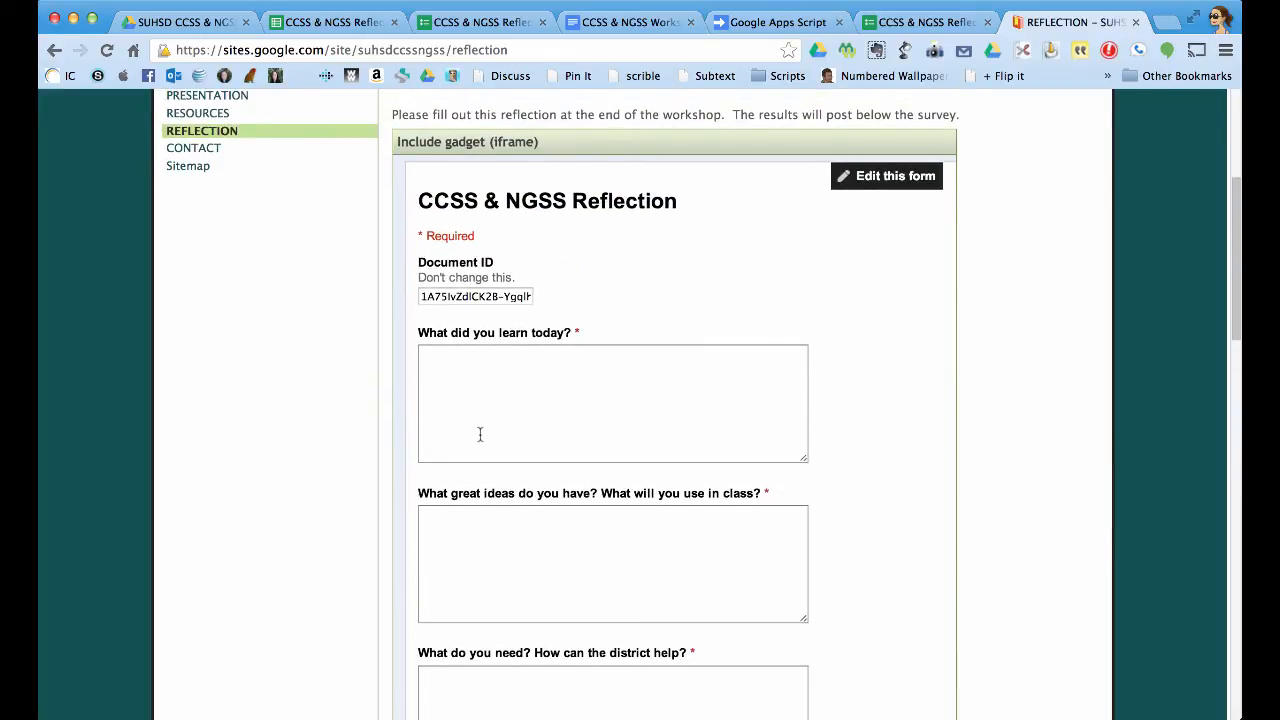
scroll(480, 434, "down", 2)
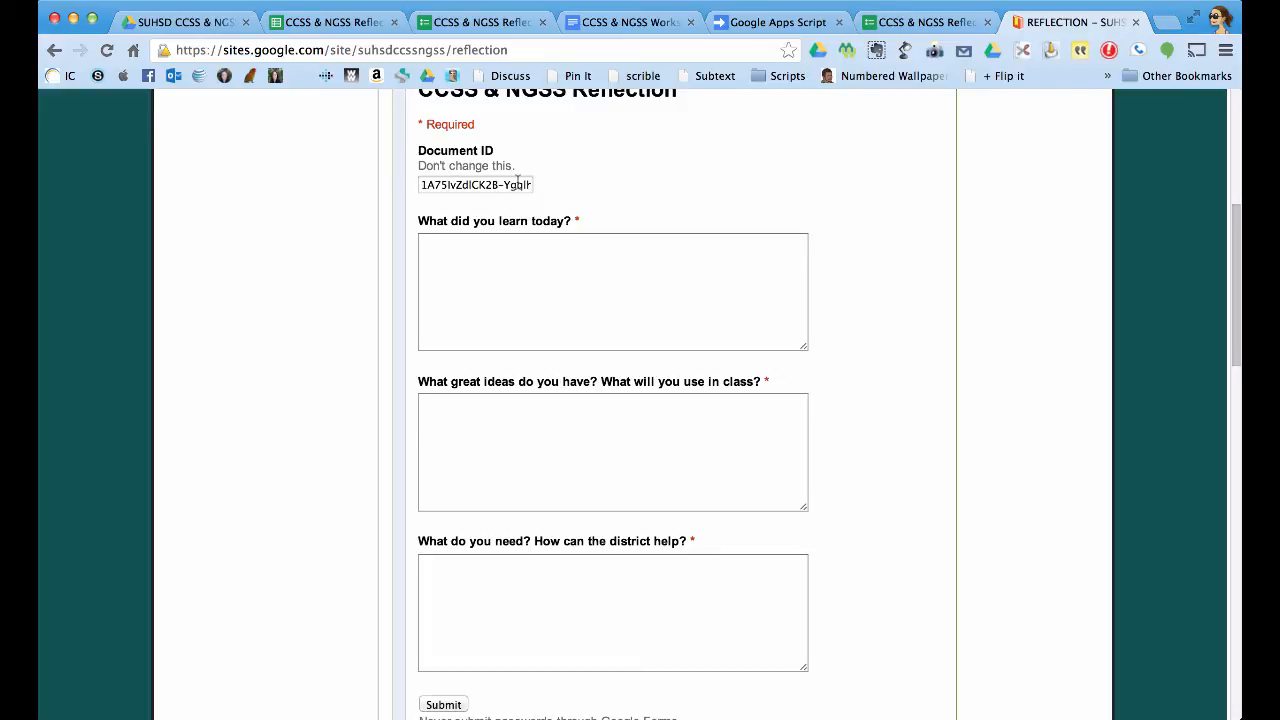
scroll(517, 181, "down", 1)
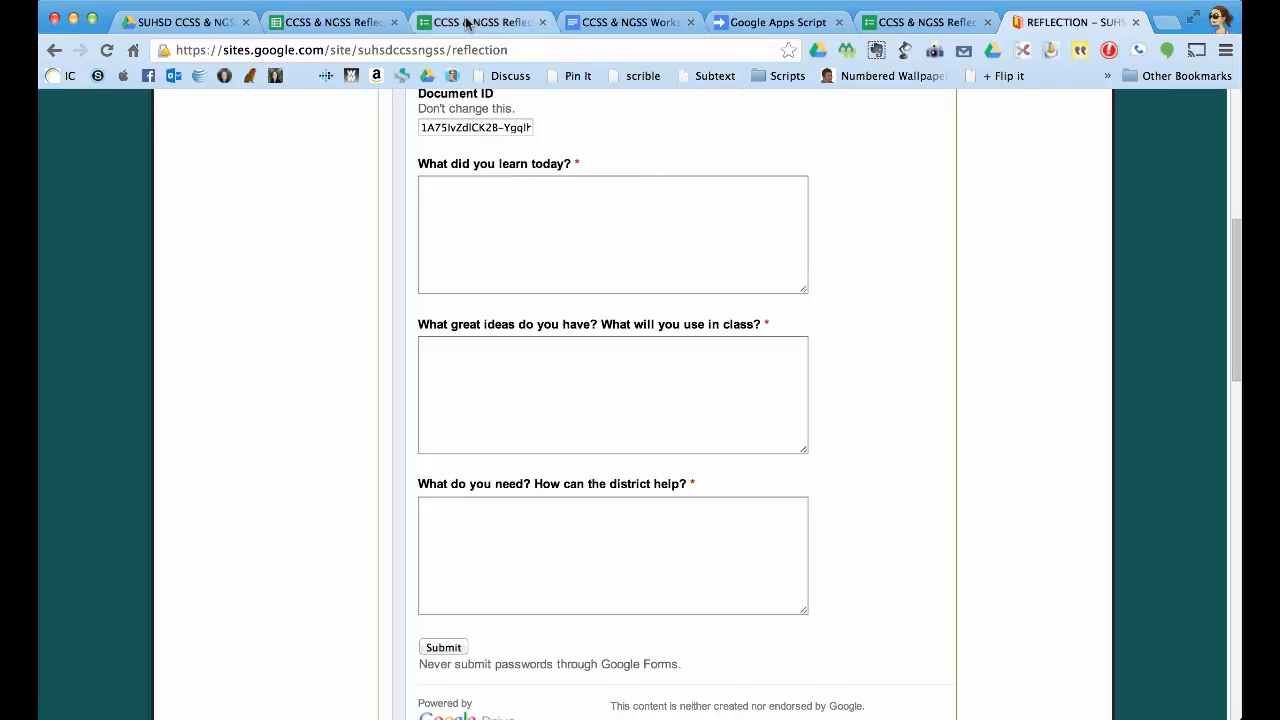
Open the live reflection form for editing, then return to the site's embedded form.
left_click(650, 22)
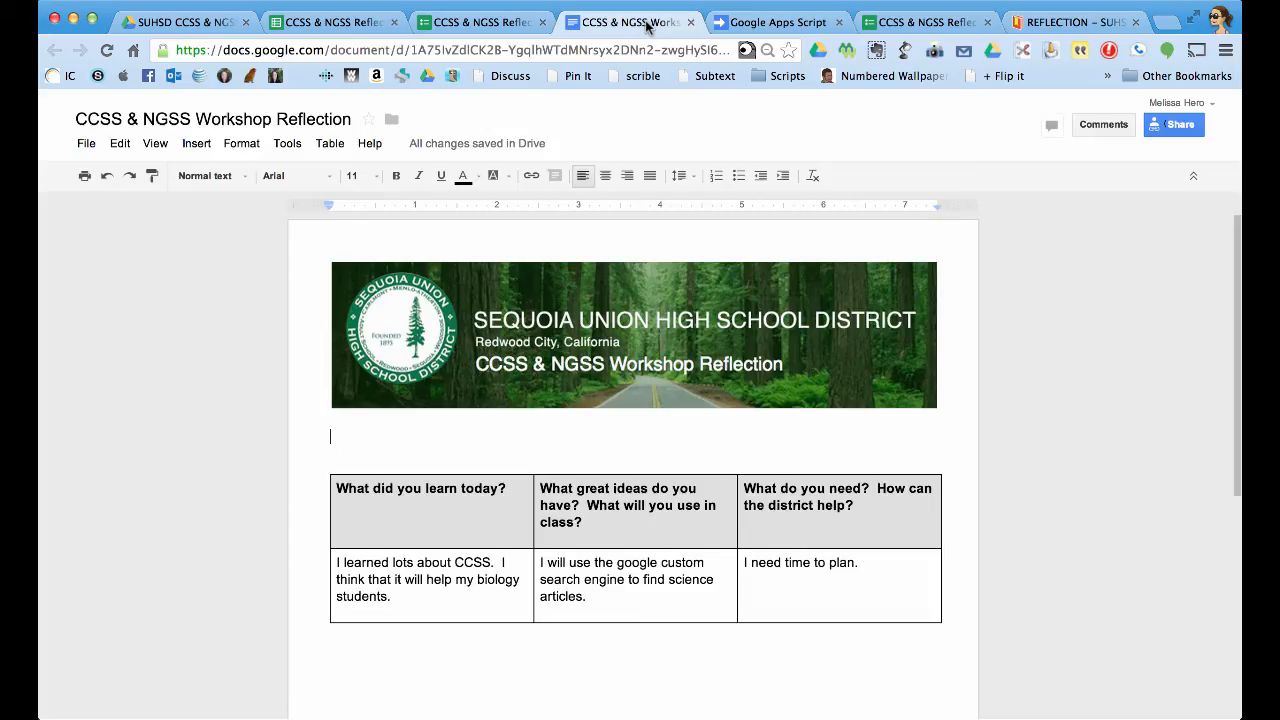
left_click(345, 22)
left_click(900, 22)
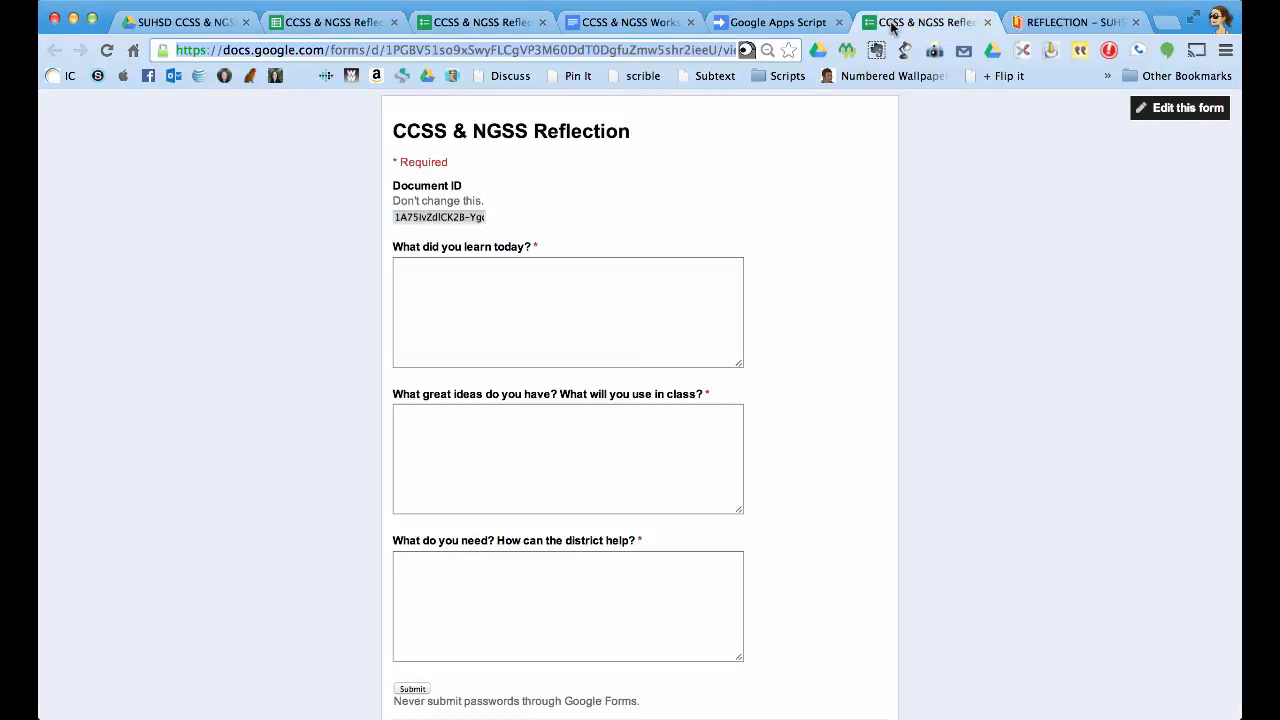
scroll(670, 291, "down", 1)
scroll(670, 291, "up", 3)
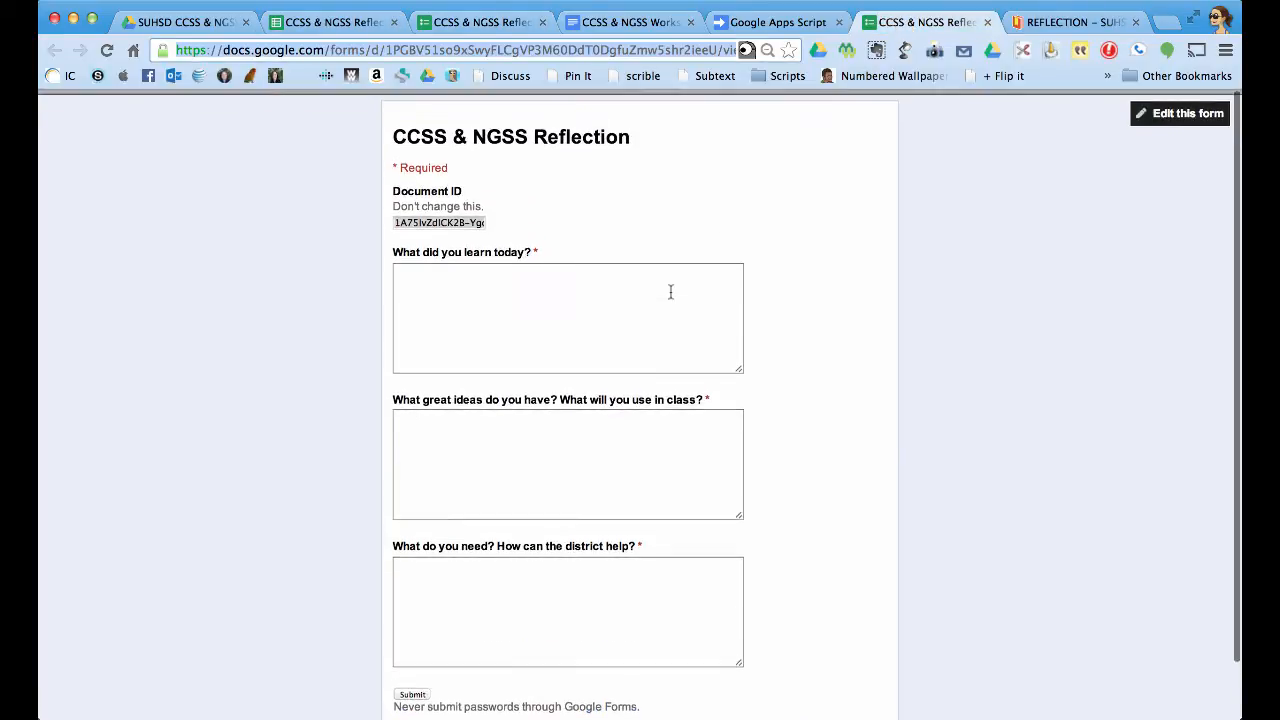
left_click(1183, 115)
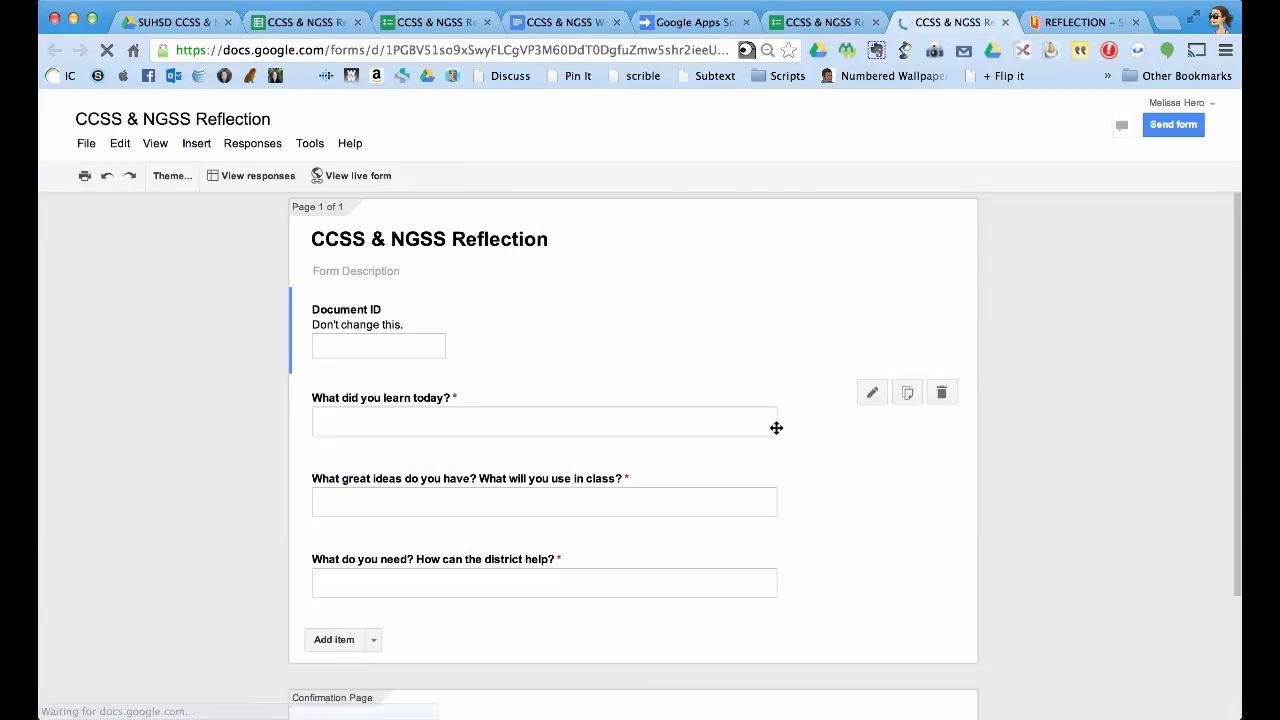
scroll(776, 428, "down", 2)
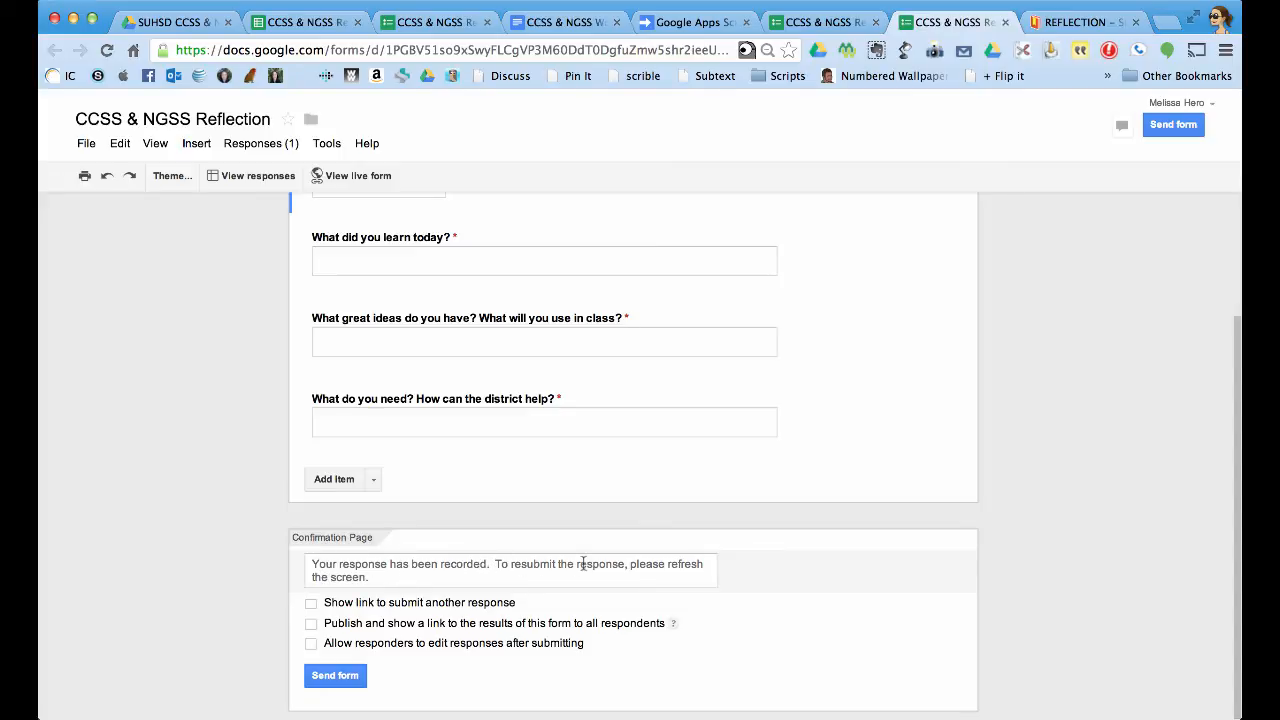
left_click(1093, 24)
scroll(766, 323, "up", 3)
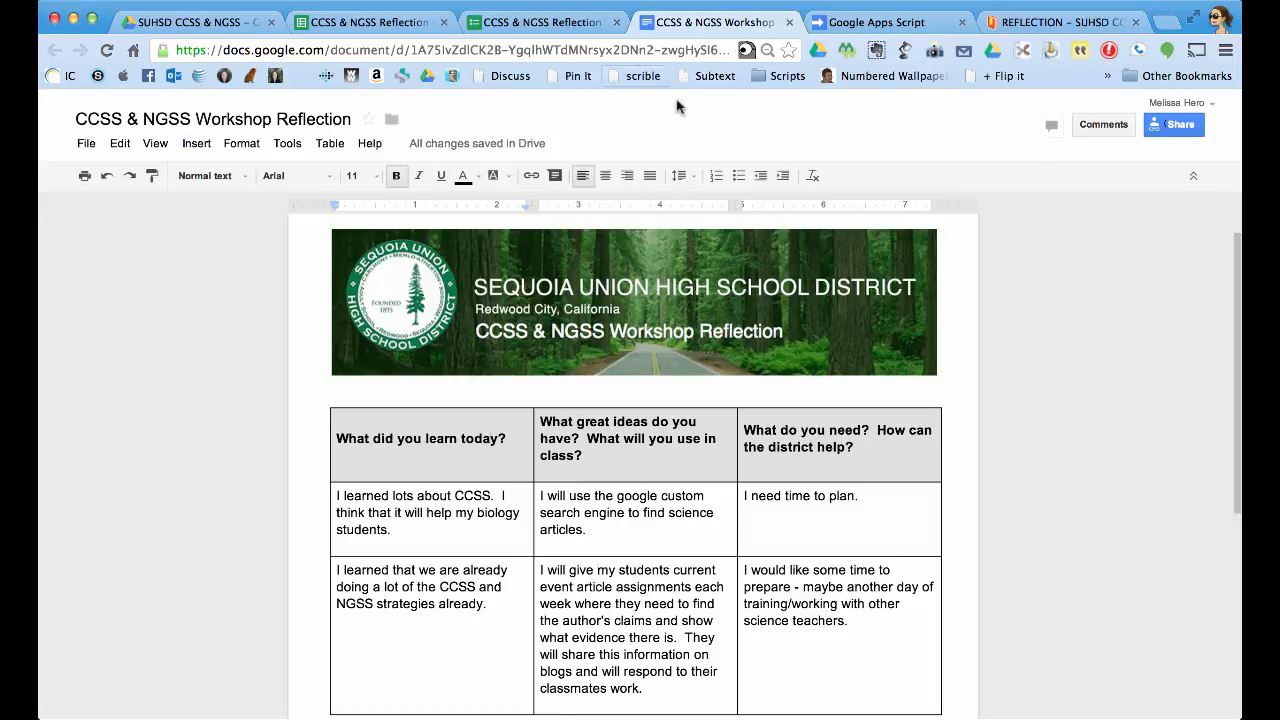
Check the new row 3 response and show the summary of all form responses.
left_click(386, 22)
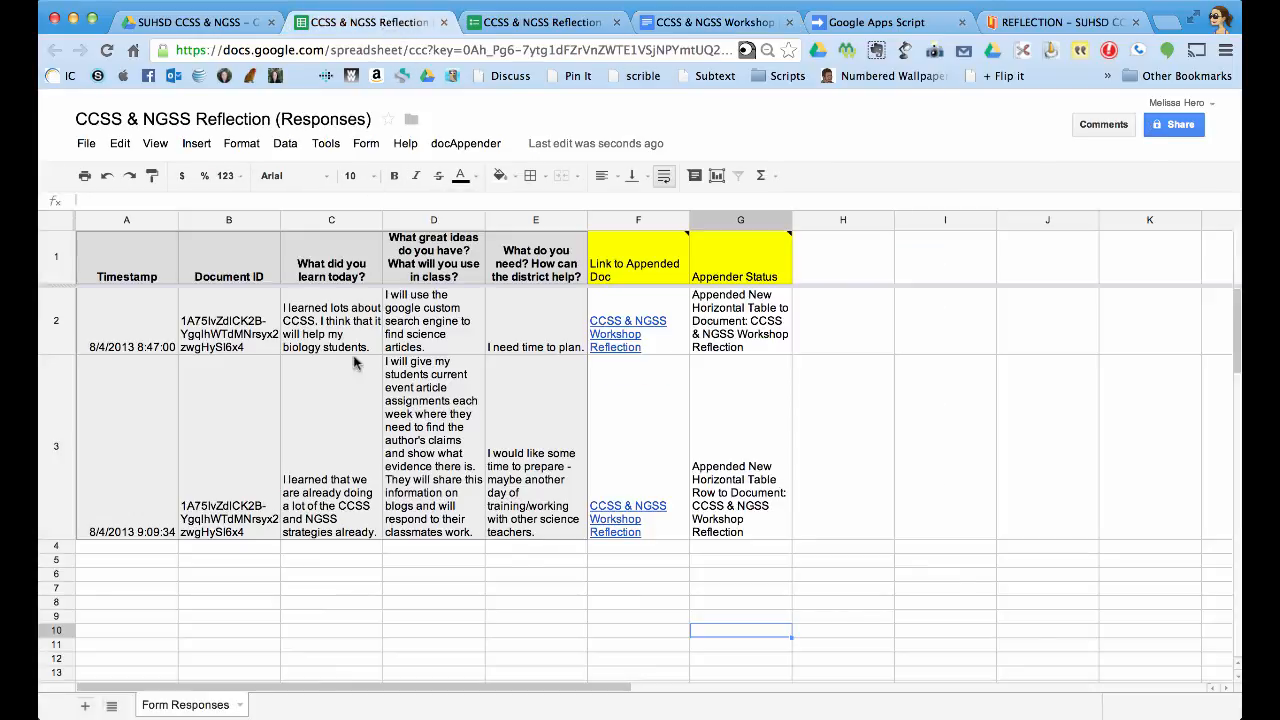
left_click(366, 143)
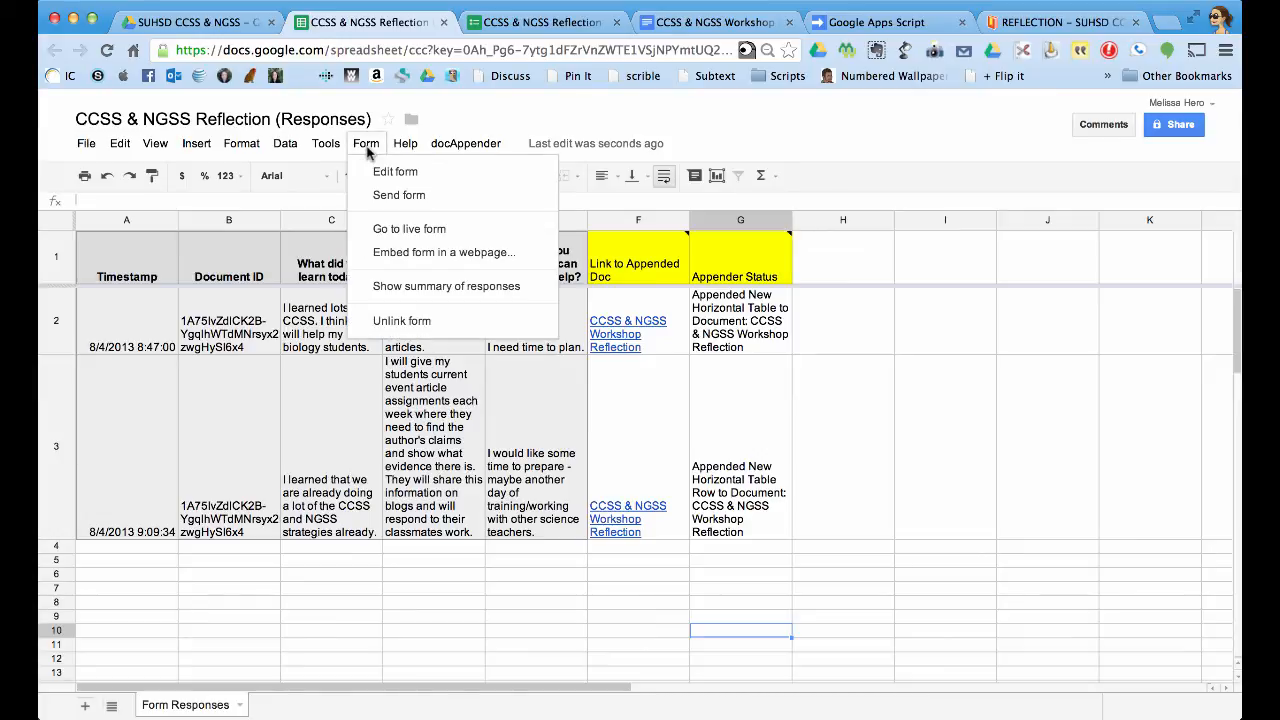
left_click(420, 287)
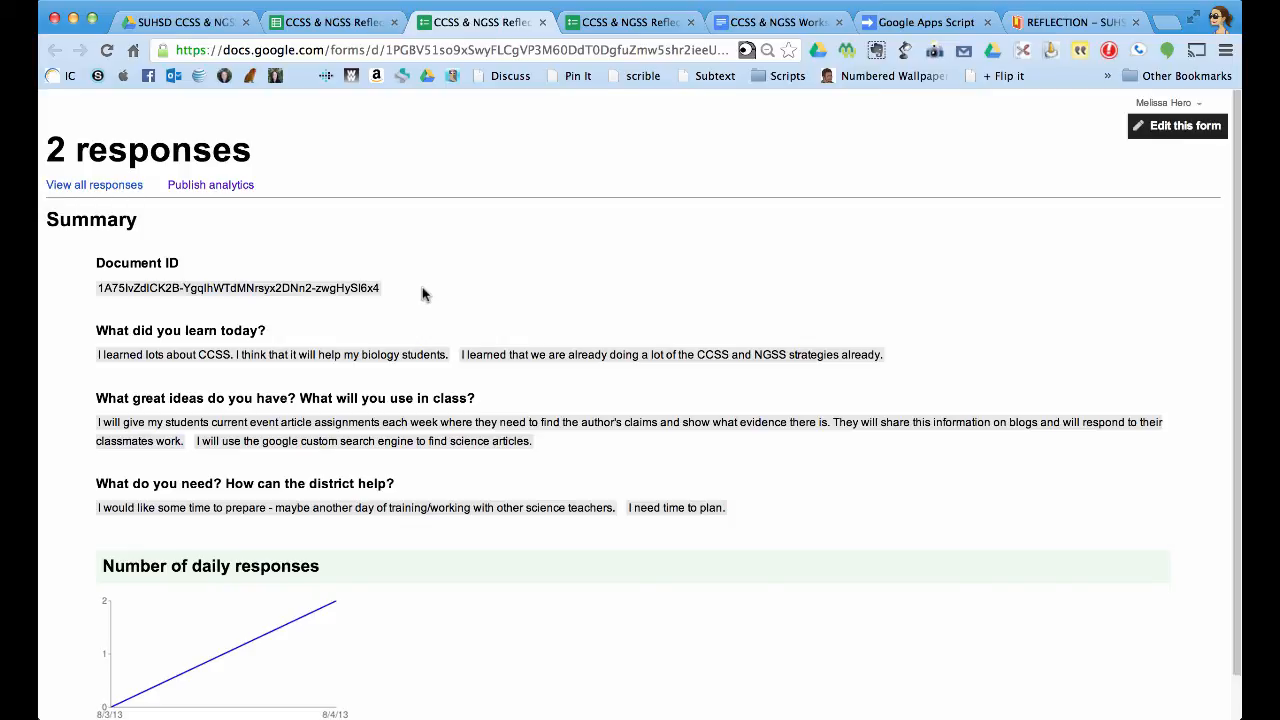